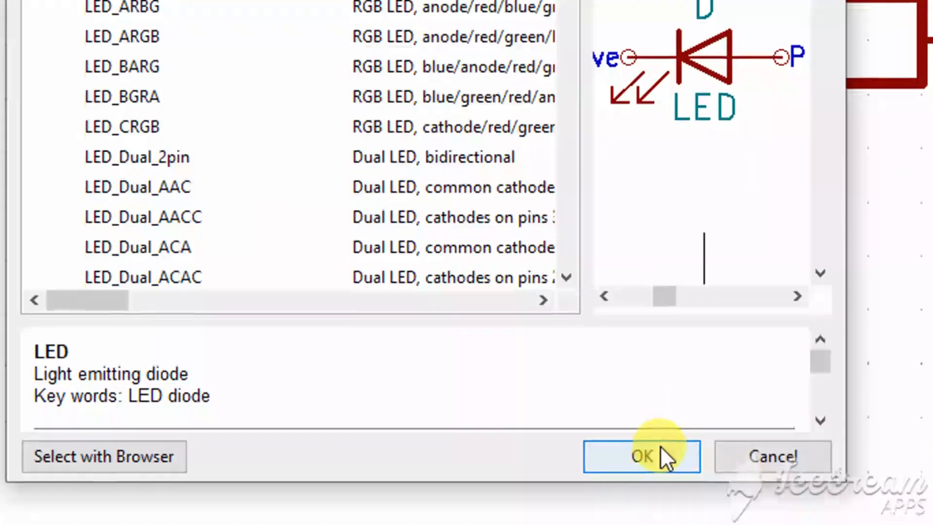
# Add an LED symbol to the schematic, rotated vertically with its cathode facing down, to the lower right of the resistor.
pyautogui.click(661, 444)
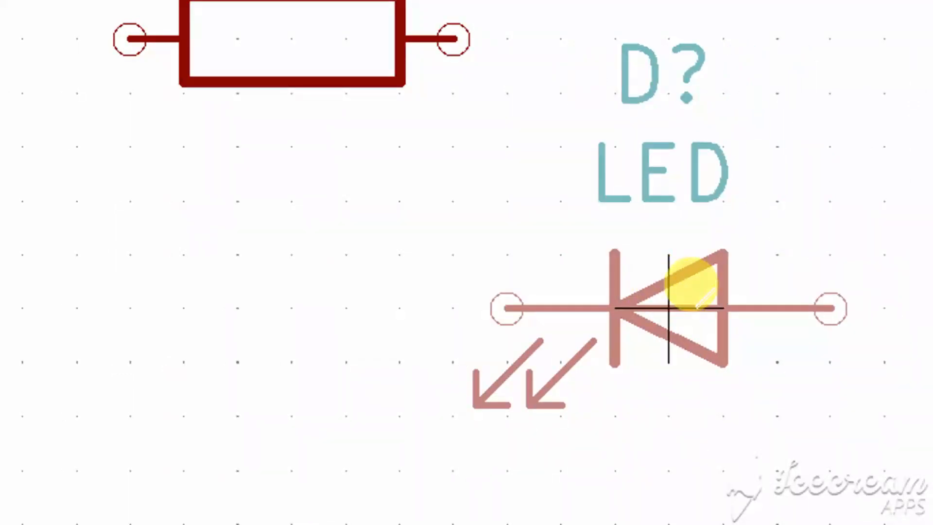
pyautogui.press('r')
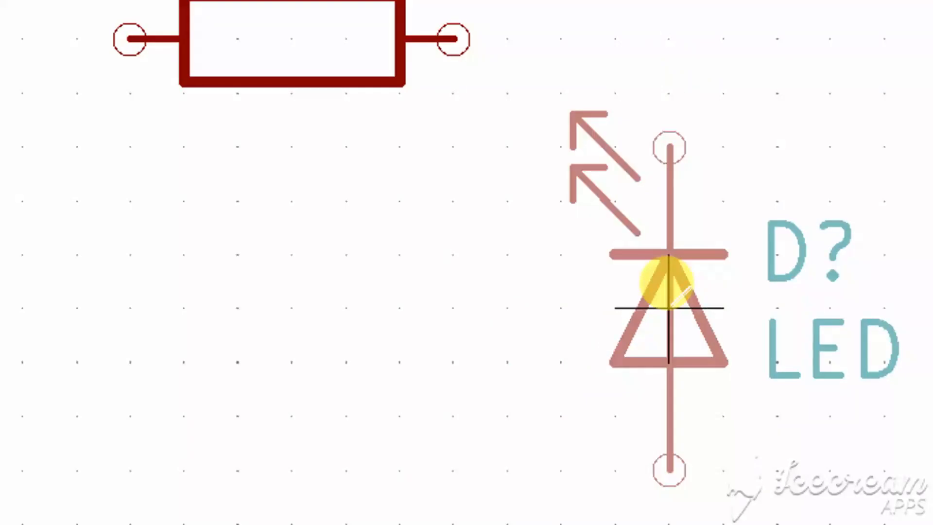
pyautogui.press('r')
pyautogui.press('r')
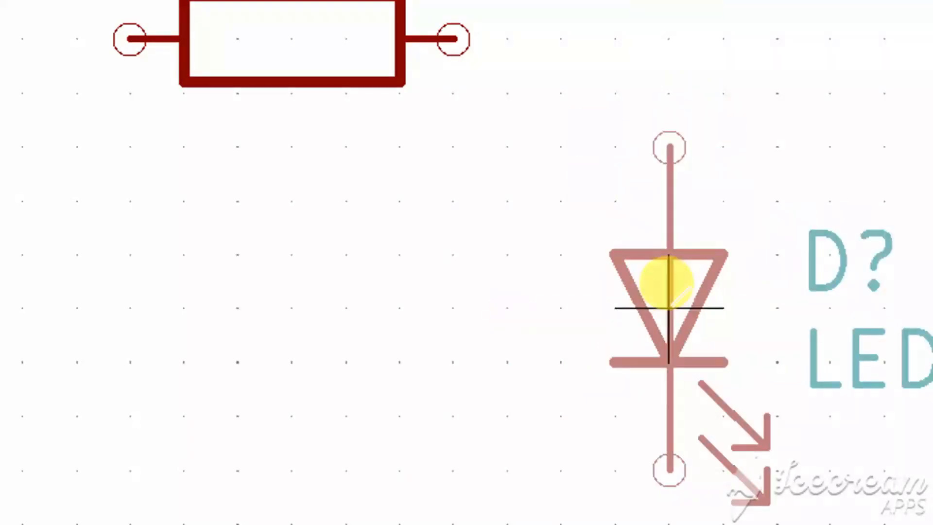
pyautogui.press('r')
pyautogui.press('r')
pyautogui.press('r')
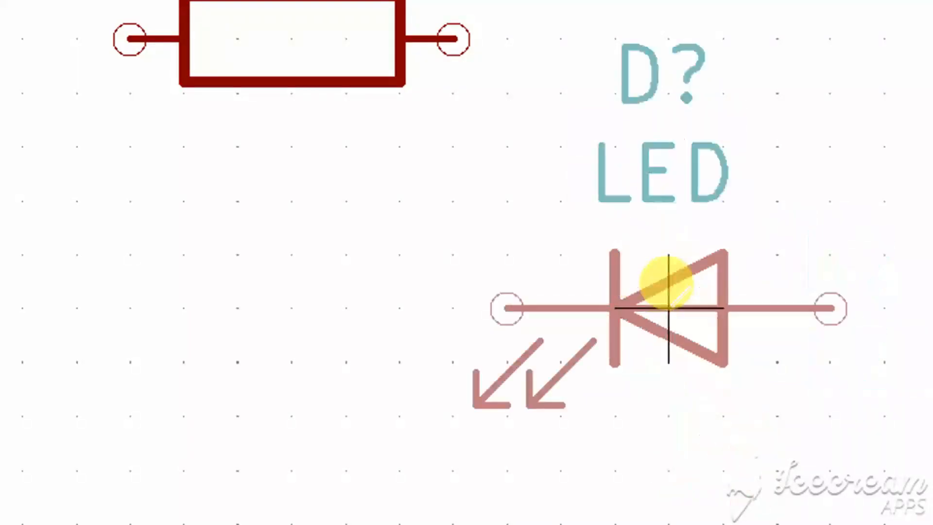
pyautogui.press('r')
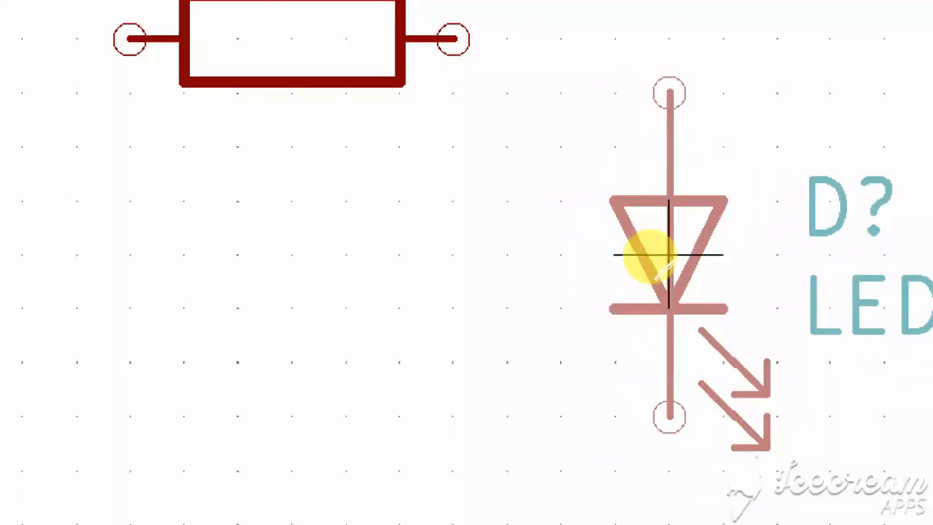
pyautogui.click(649, 257)
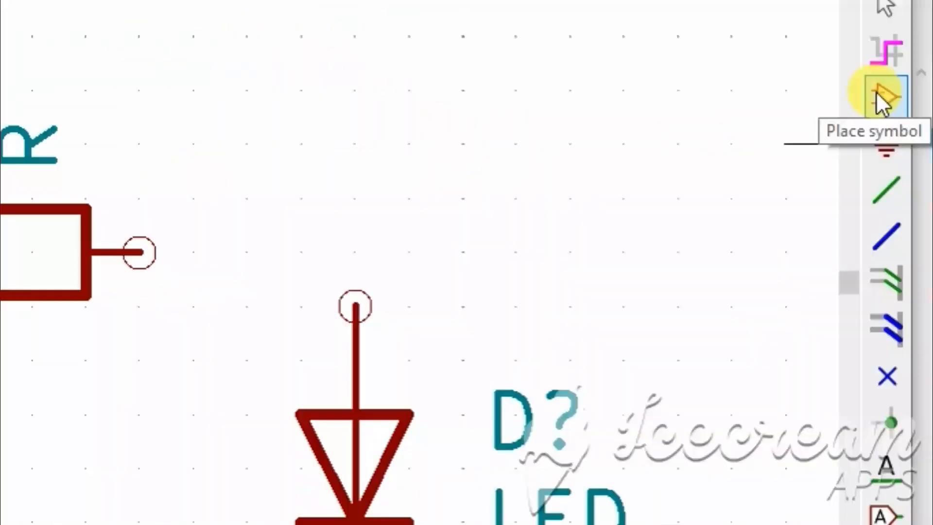
# Add a multiple-cell Battery symbol from the Device library to the lower left of the resistor.
pyautogui.click(878, 93)
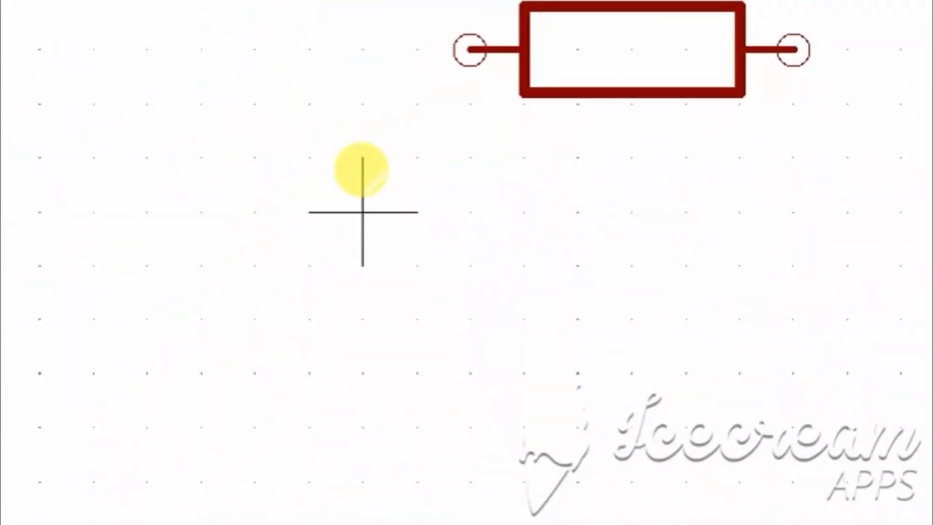
pyautogui.click(360, 213)
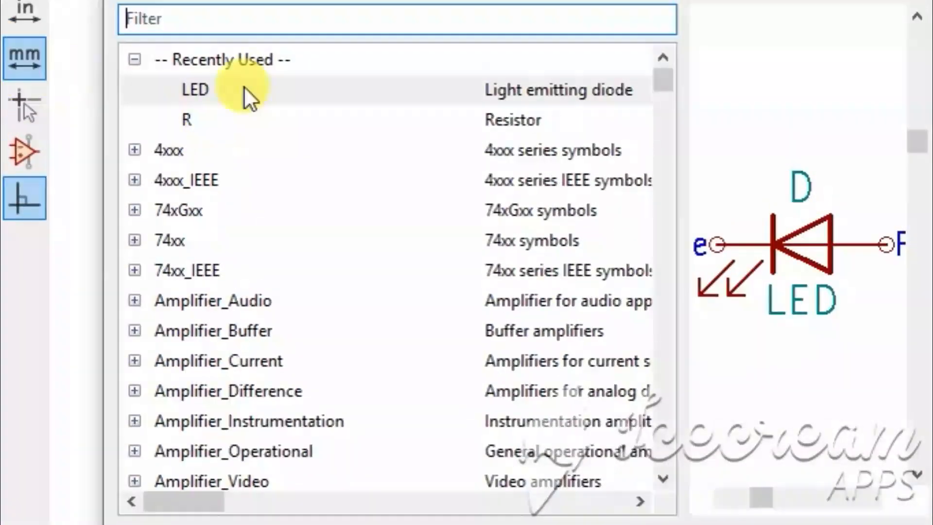
pyautogui.write('bat')
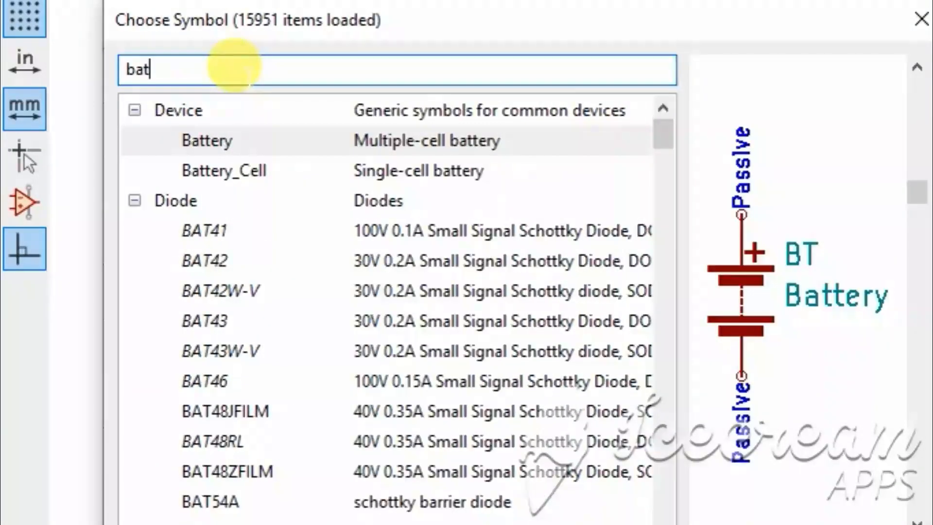
pyautogui.click(492, 142)
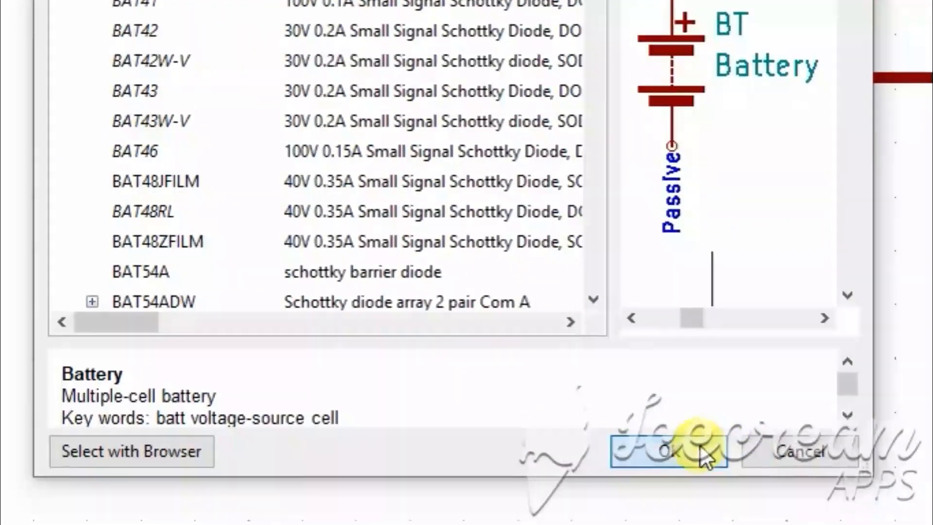
pyautogui.click(705, 452)
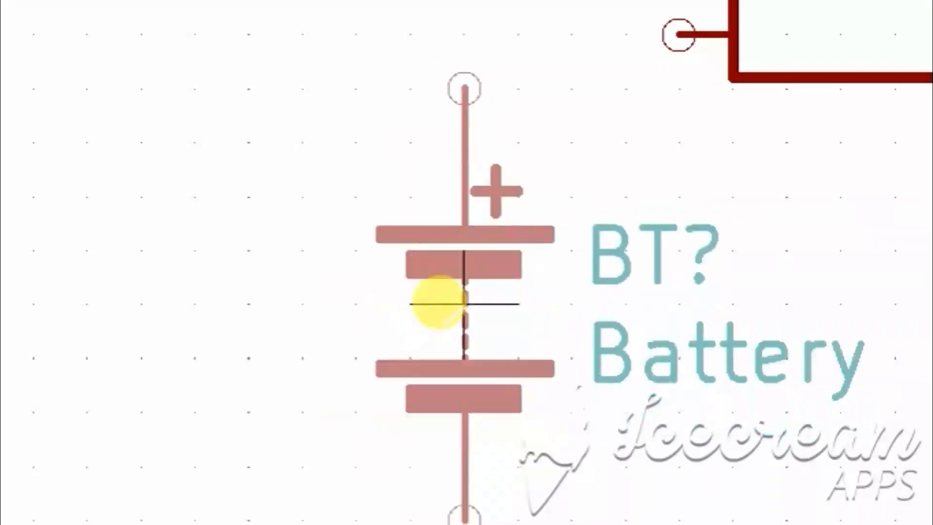
pyautogui.click(464, 304)
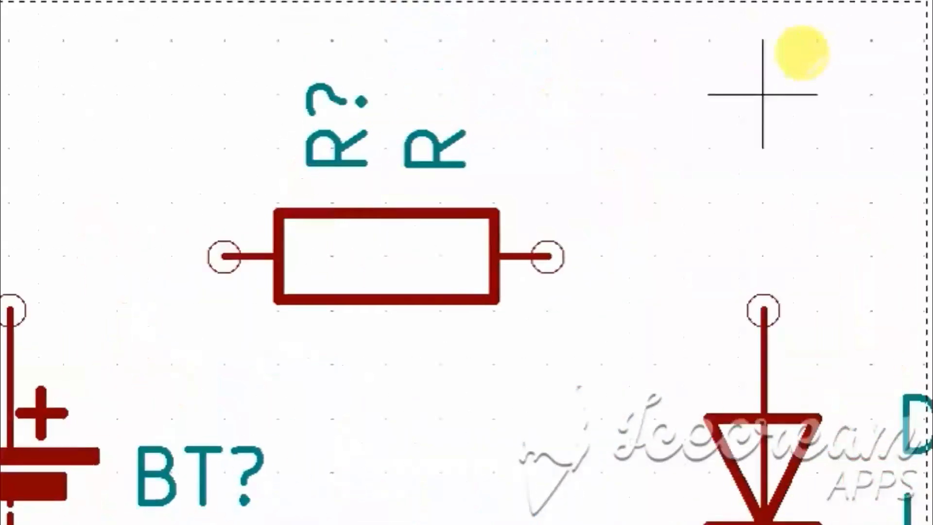
# Select the placed resistor and LED symbols to examine their details.
pyautogui.click(877, 77)
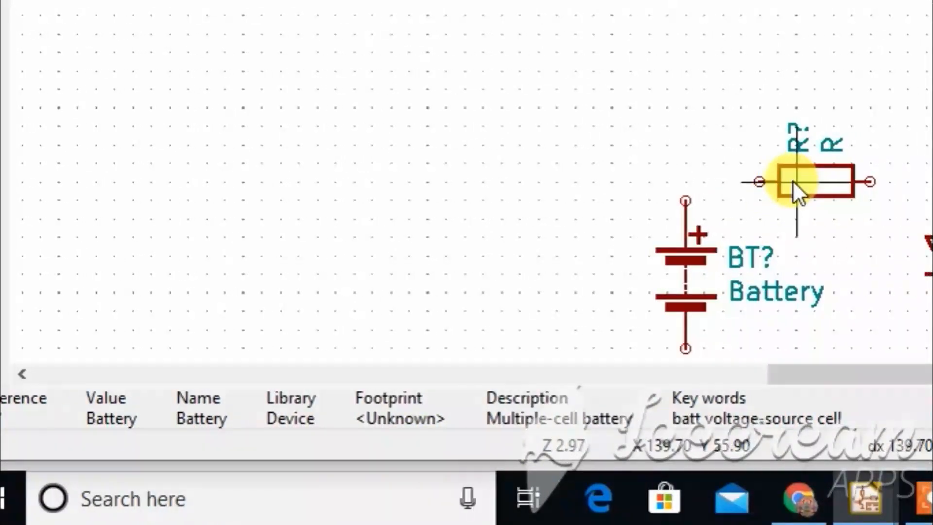
pyautogui.click(792, 179)
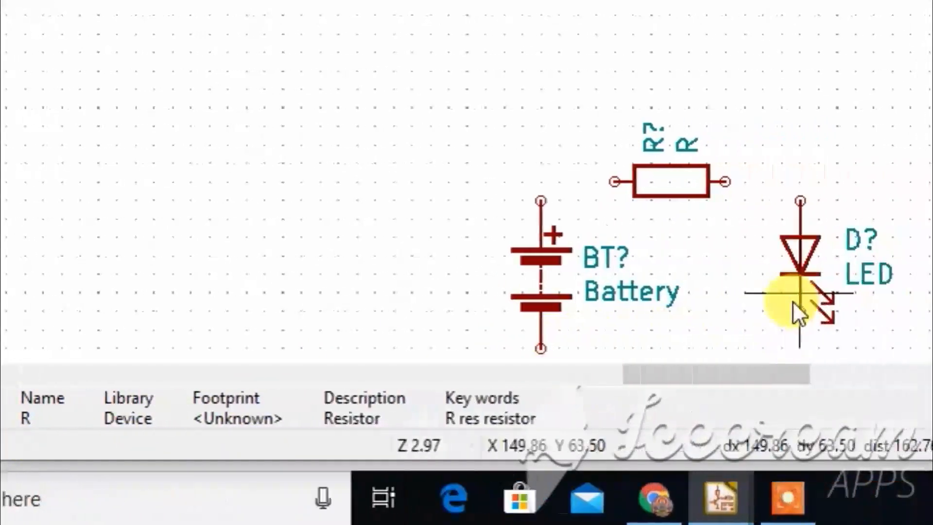
pyautogui.click(793, 296)
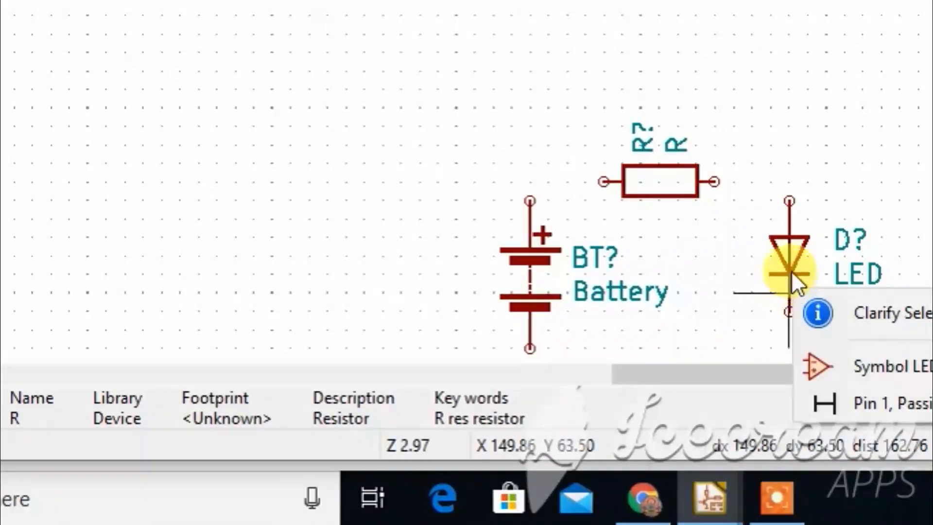
pyautogui.click(788, 267)
pyautogui.click(769, 251)
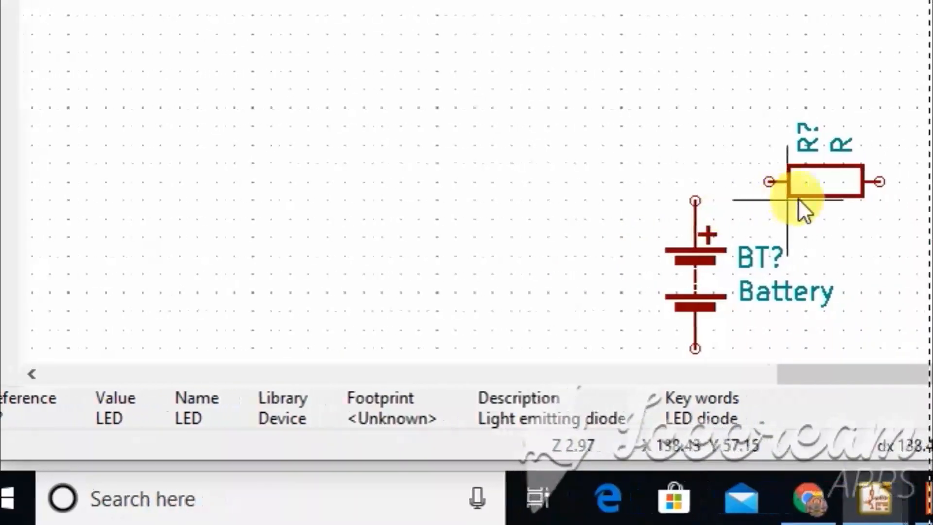
# Set the resistor's value to 420.
pyautogui.click(792, 177)
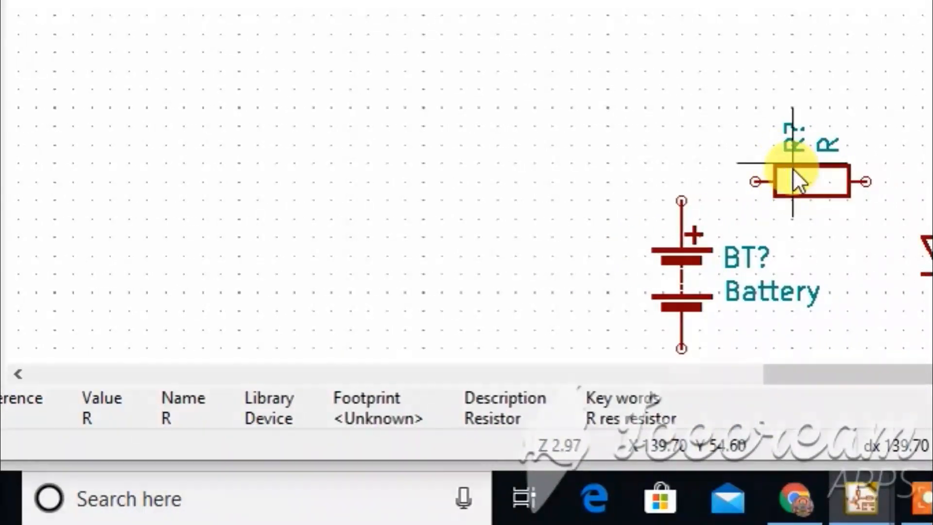
pyautogui.click(792, 168)
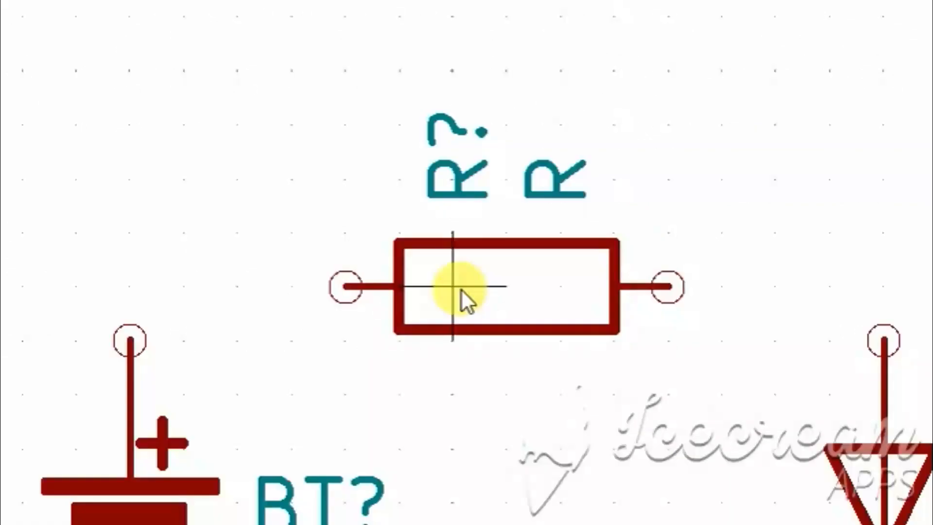
pyautogui.press('v')
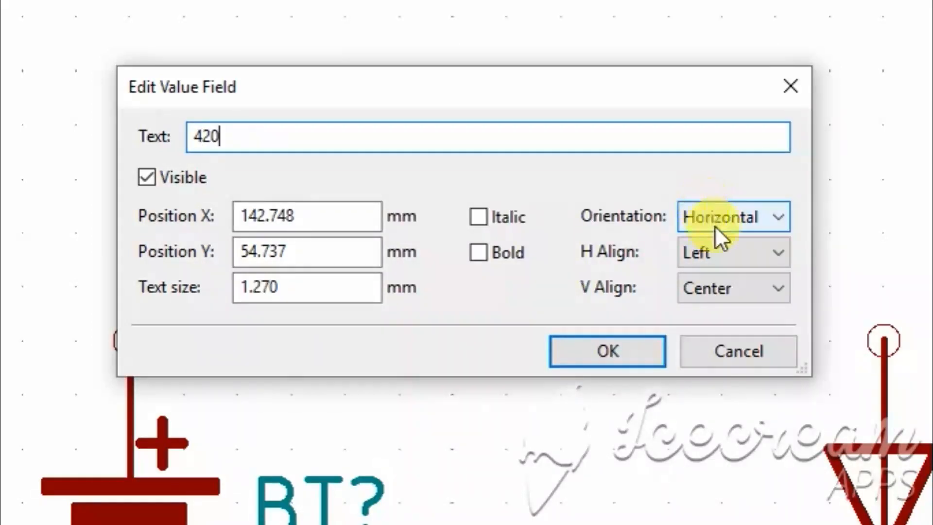
pyautogui.click(623, 352)
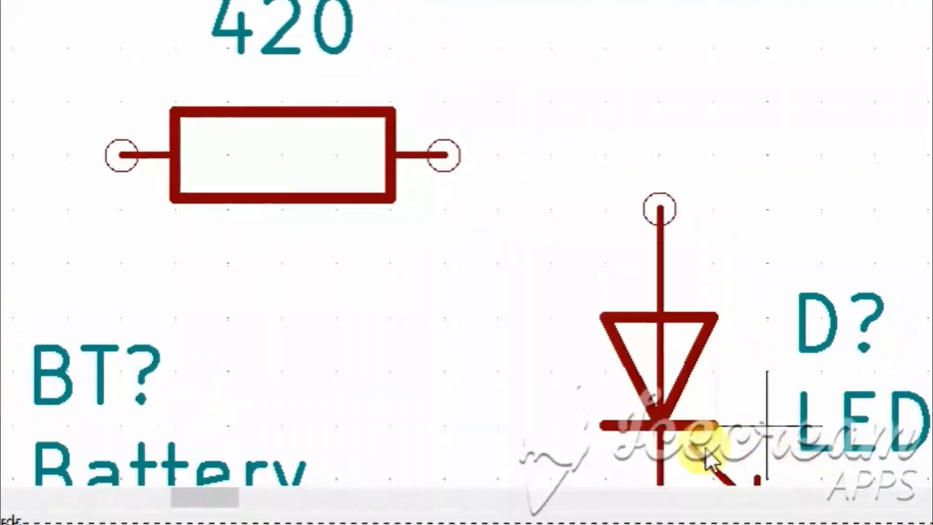
# Set the battery's value to 9V.
pyautogui.scroll(-2, 475, 74)
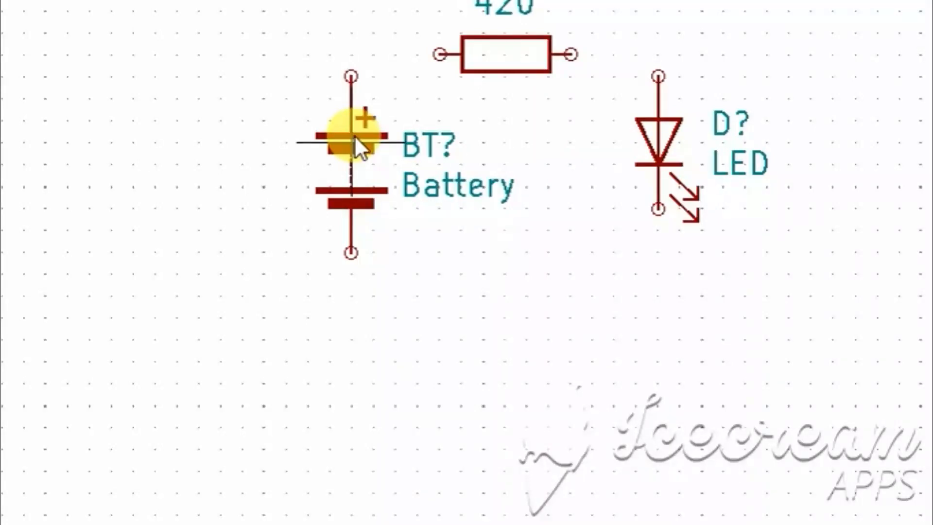
pyautogui.press('v')
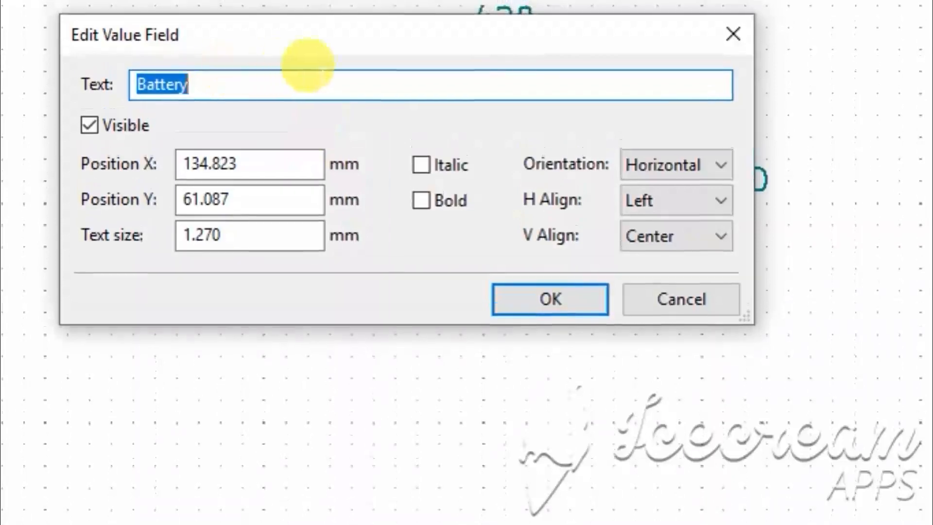
pyautogui.press('BackSpace')
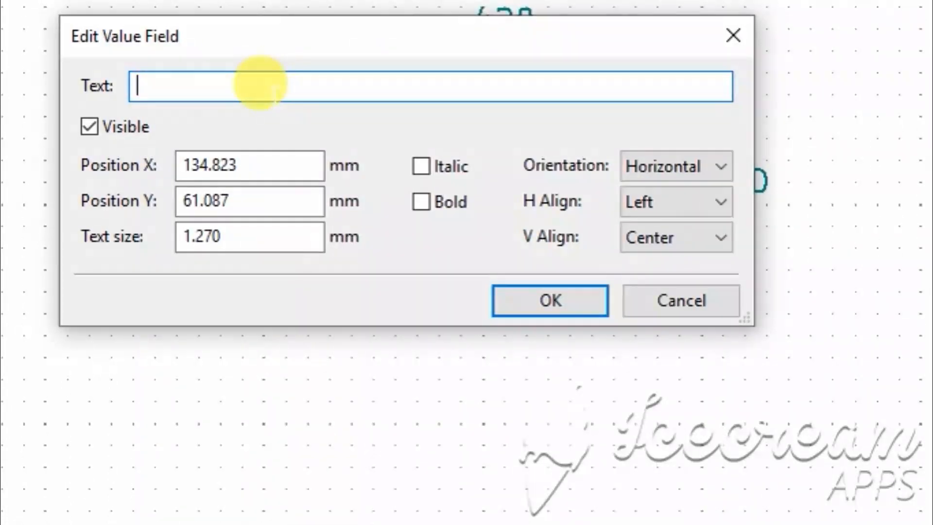
pyautogui.write('9')
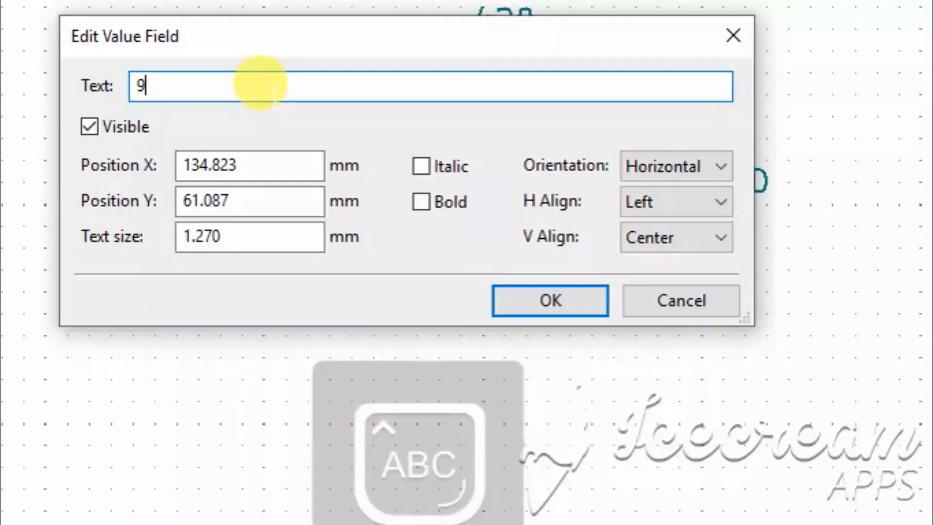
pyautogui.write('V')
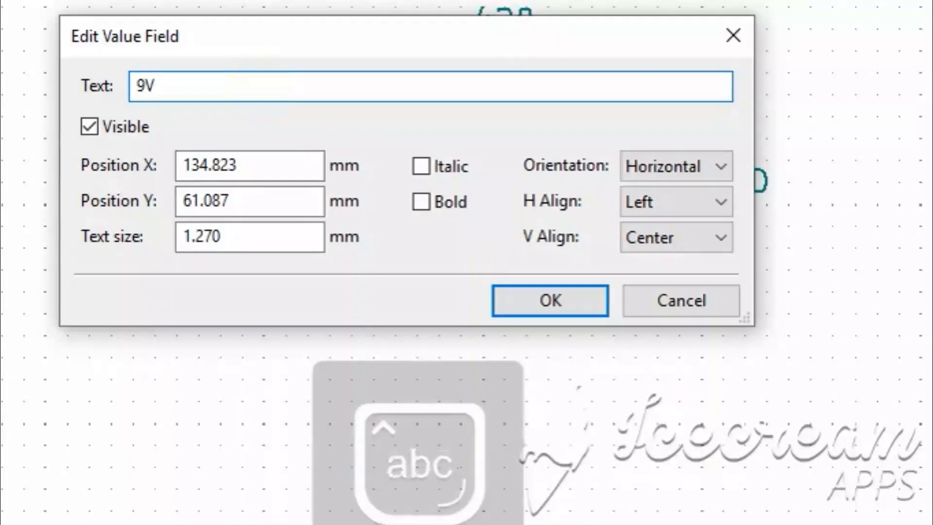
pyautogui.click(566, 296)
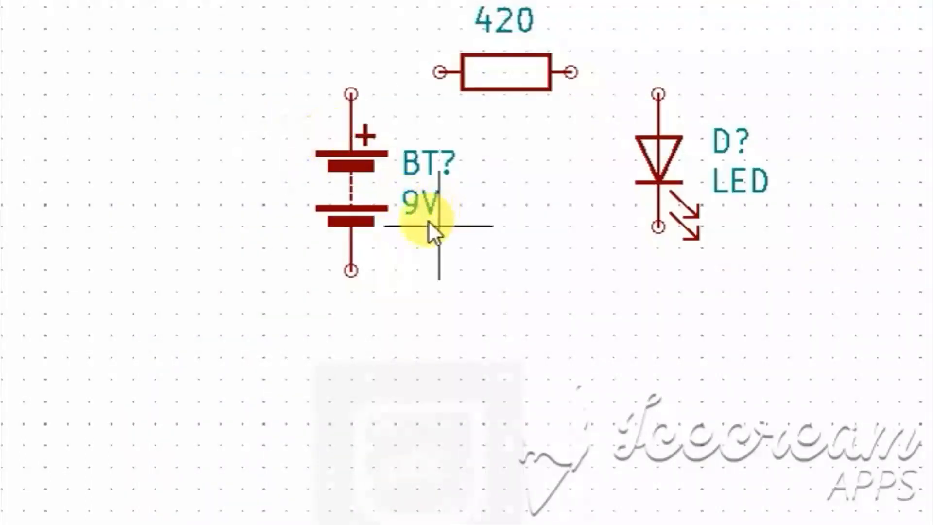
# Draw a wire from the battery's positive terminal to the nearest resistor pin.
pyautogui.scroll(2, 604, 88)
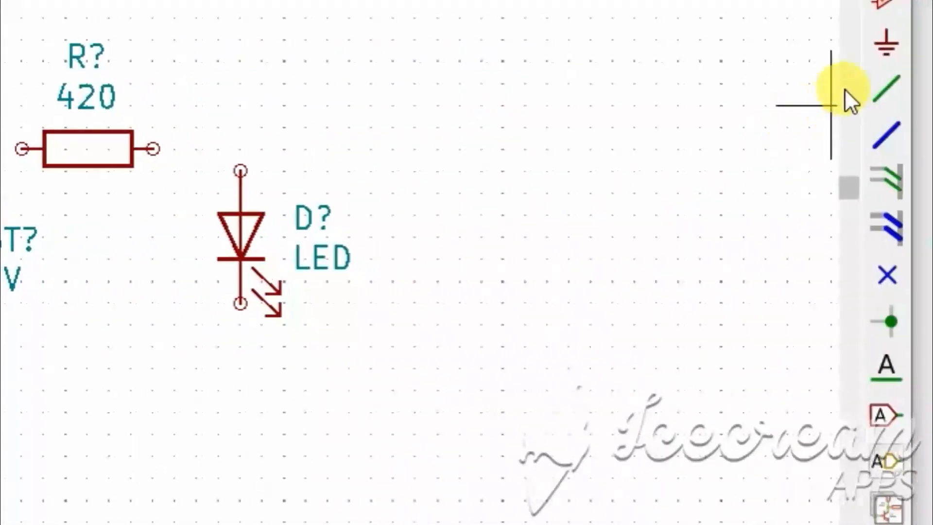
pyautogui.click(881, 88)
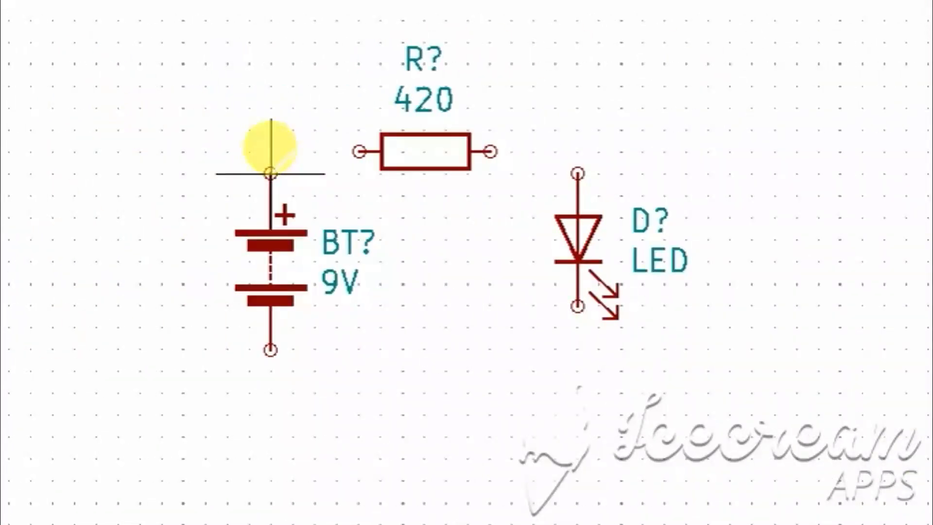
pyautogui.scroll(1, 271, 174)
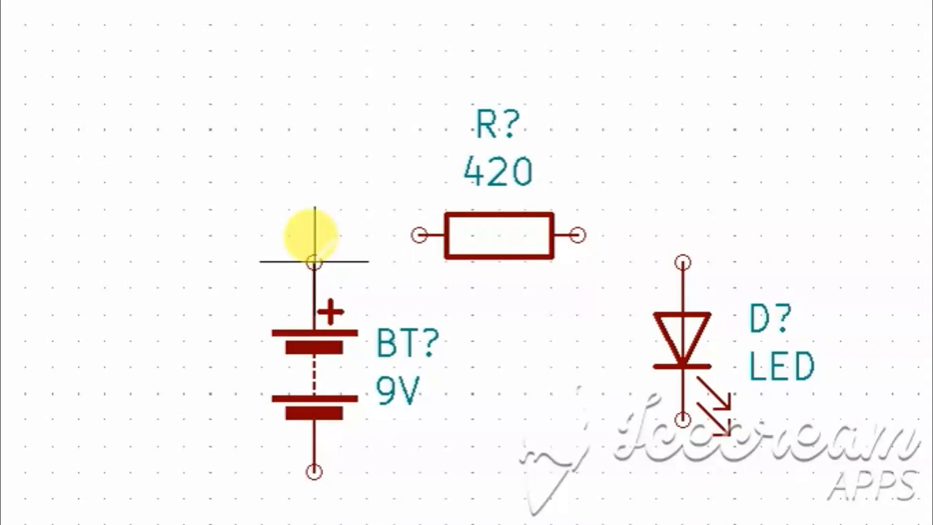
pyautogui.click(315, 261)
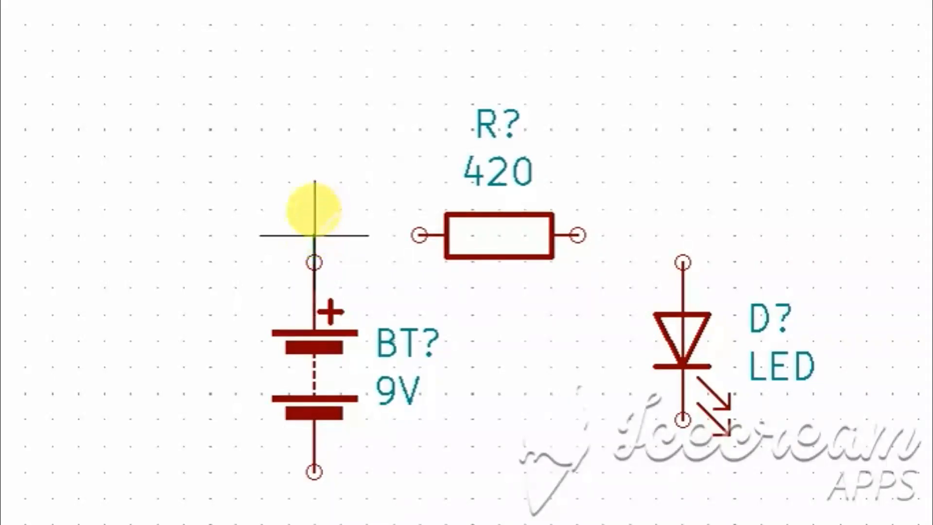
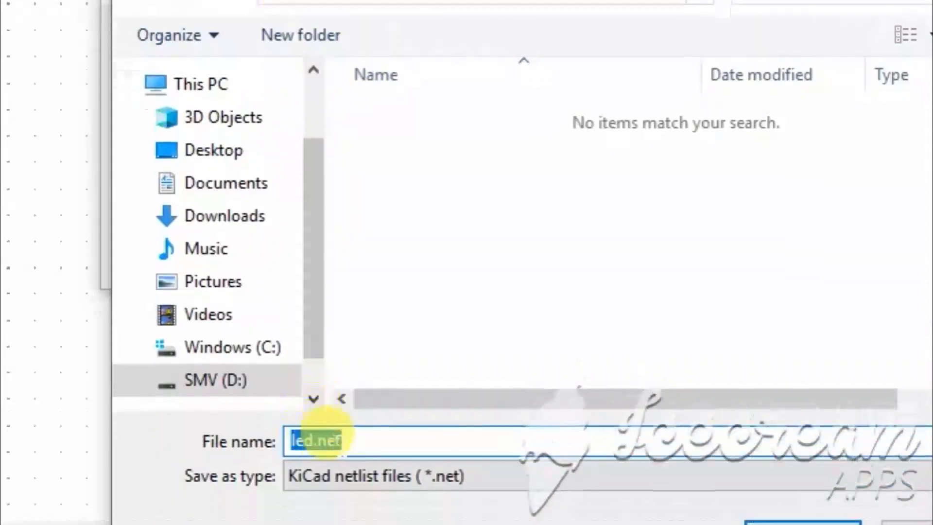
# Save the netlist as led.net and annotate the schematic symbols, keeping existing annotations.
pyautogui.click(340, 343)
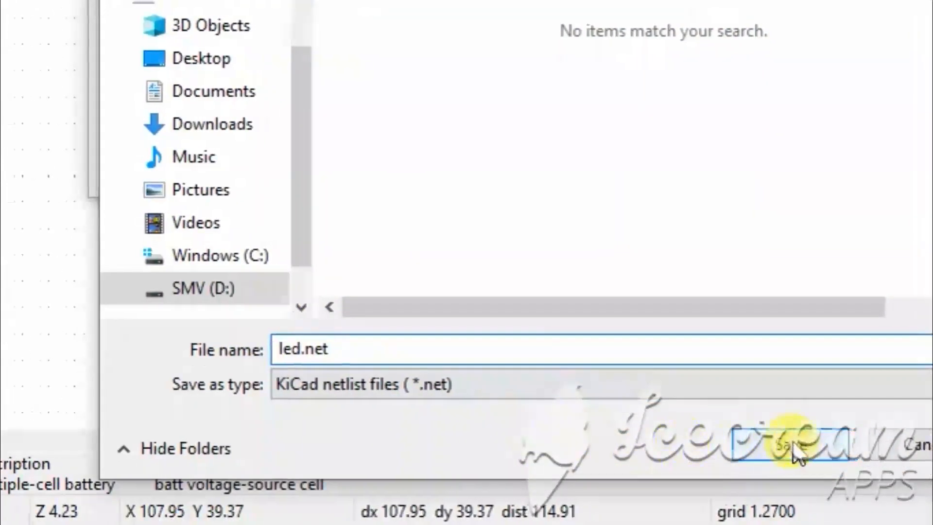
pyautogui.click(543, 455)
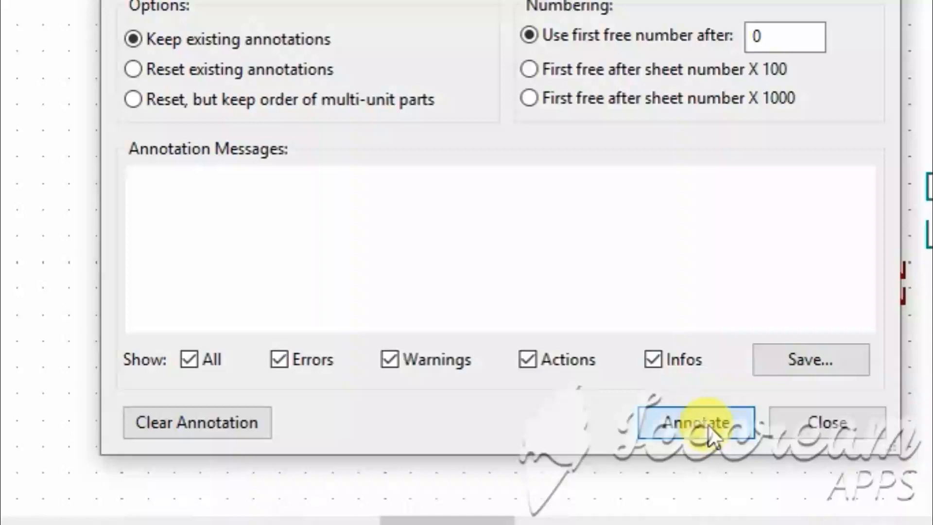
pyautogui.click(708, 428)
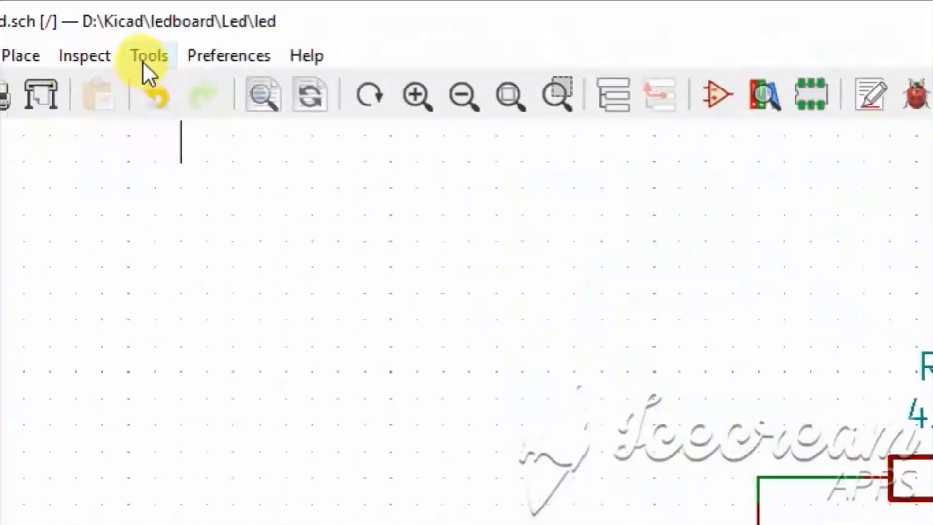
# Open the footprint assignment tool for the schematic and look through the available footprint libraries.
pyautogui.click(145, 56)
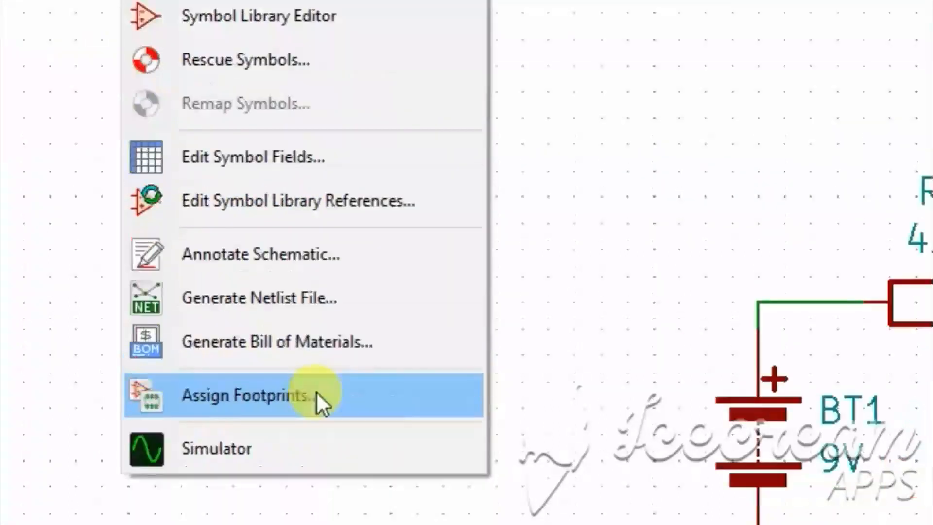
pyautogui.click(316, 394)
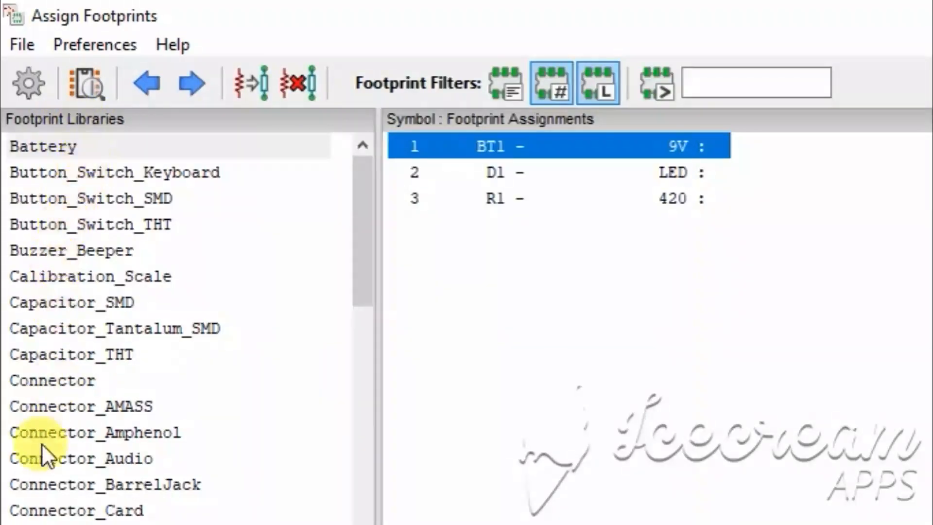
pyautogui.scroll(-9, 74, 430)
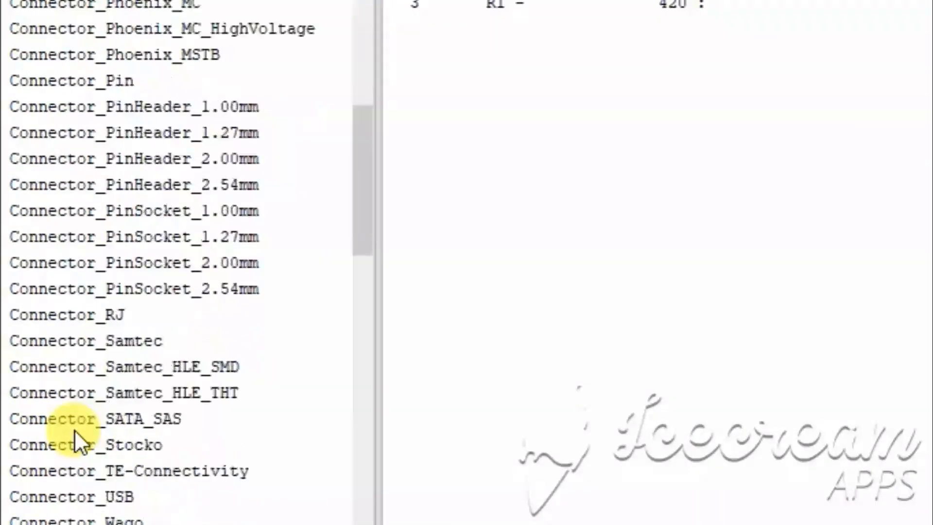
pyautogui.scroll(-14, 74, 429)
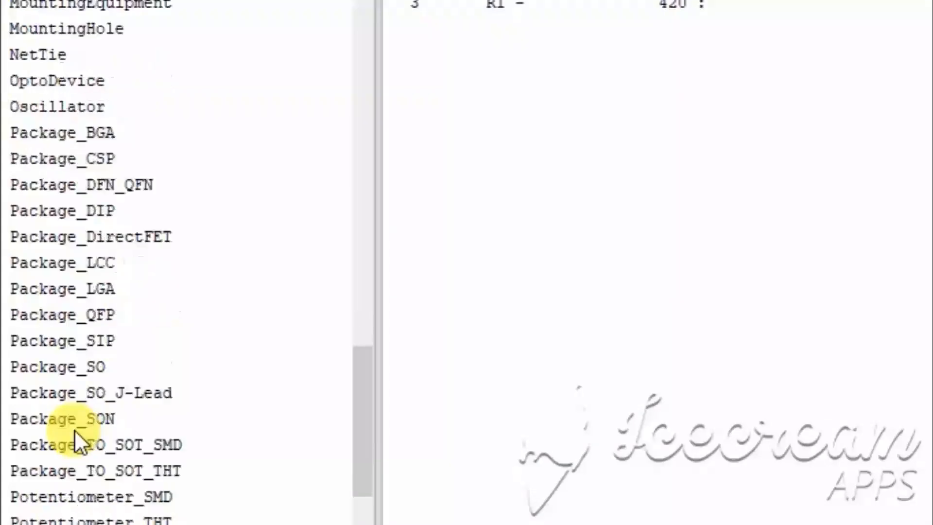
pyautogui.scroll(-11, 75, 429)
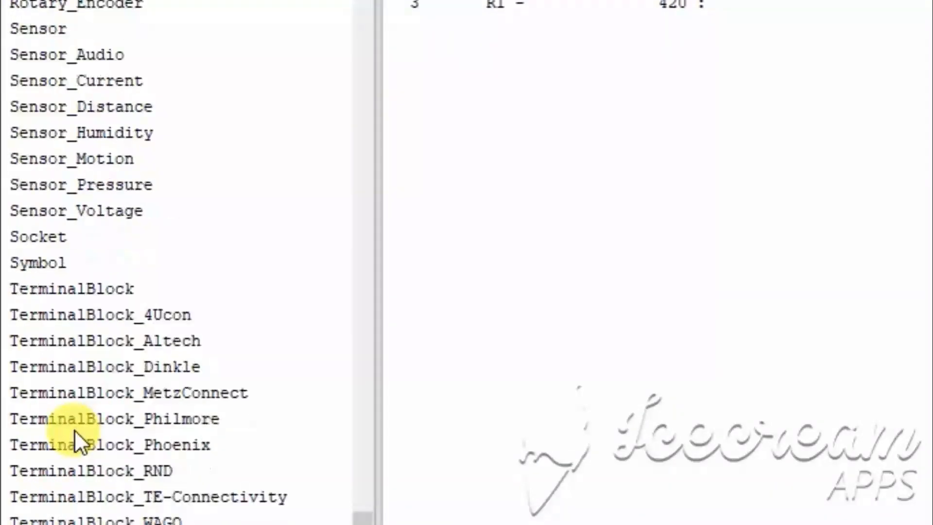
pyautogui.scroll(20, 74, 429)
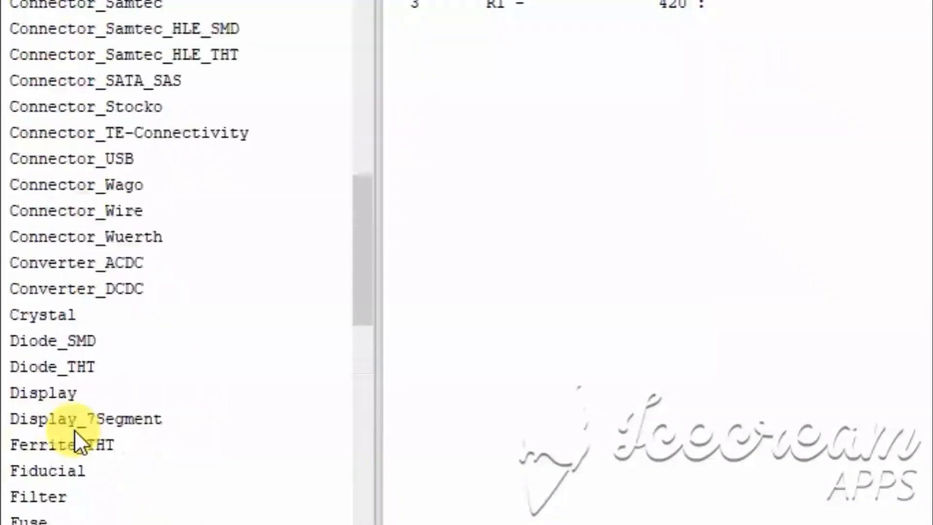
pyautogui.scroll(14, 75, 429)
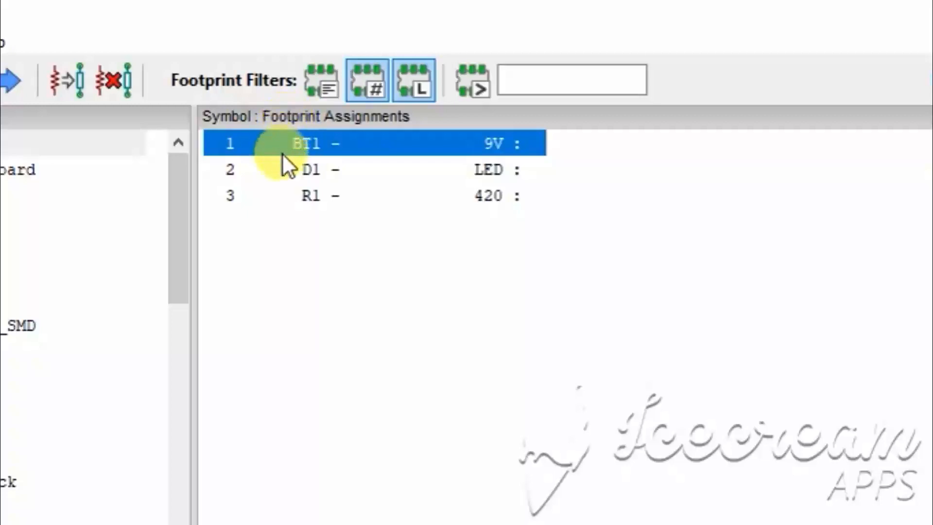
# Select the BT1, D1 and R1 entries in turn to locate each component in the schematic.
pyautogui.click(286, 172)
pyautogui.click(315, 185)
pyautogui.click(316, 147)
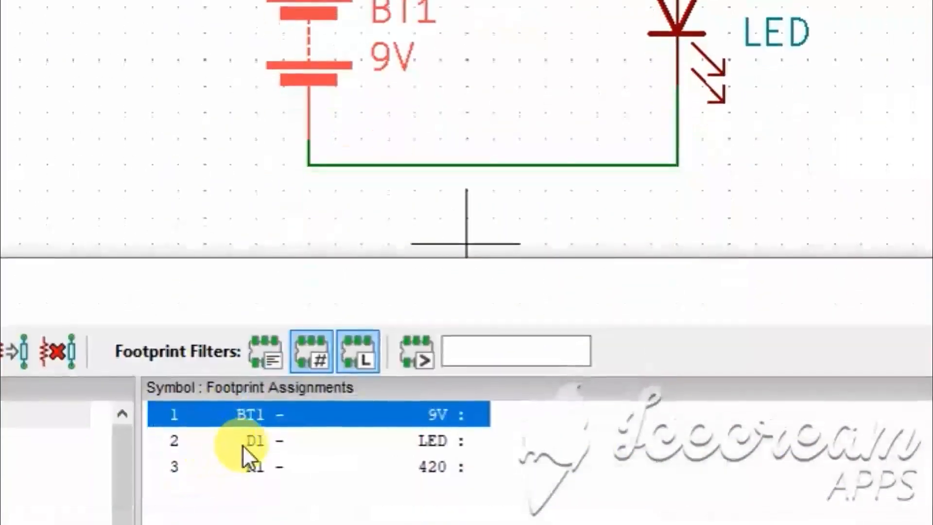
pyautogui.click(272, 482)
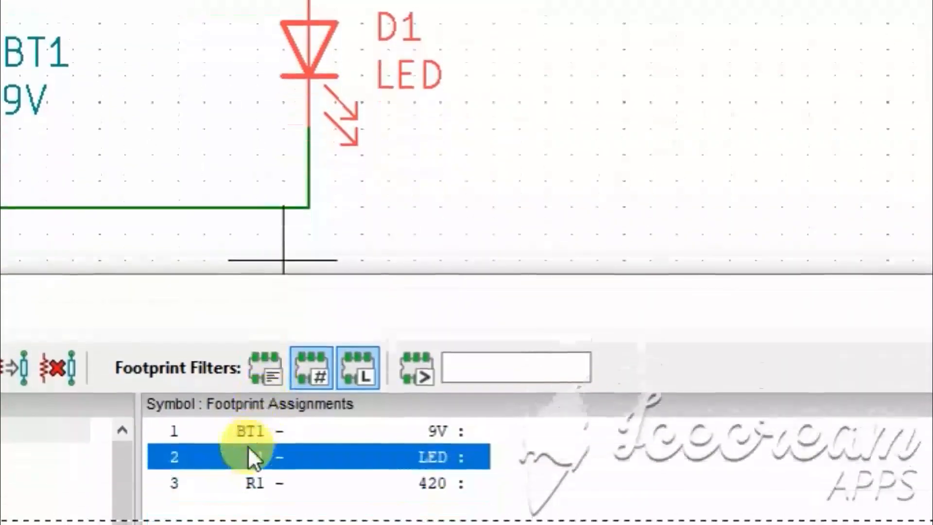
pyautogui.click(261, 447)
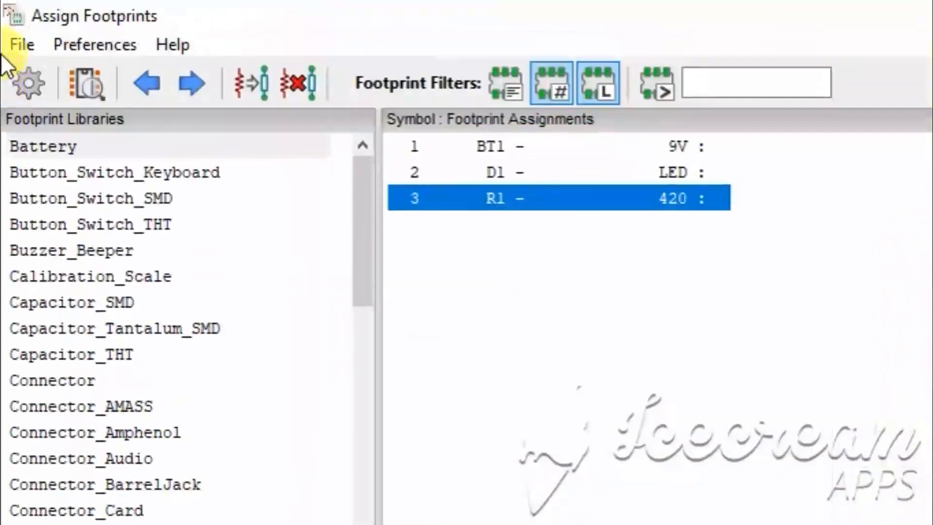
# List the matching footprints of the Connector_PinHeader_2.54mm library for battery BT1.
pyautogui.click(714, 146)
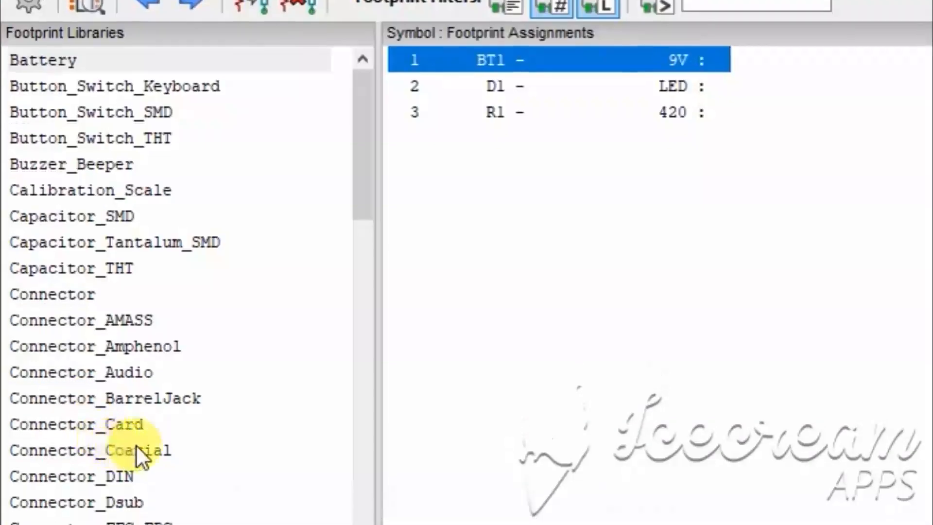
pyautogui.scroll(-2, 107, 449)
pyautogui.scroll(-3, 94, 410)
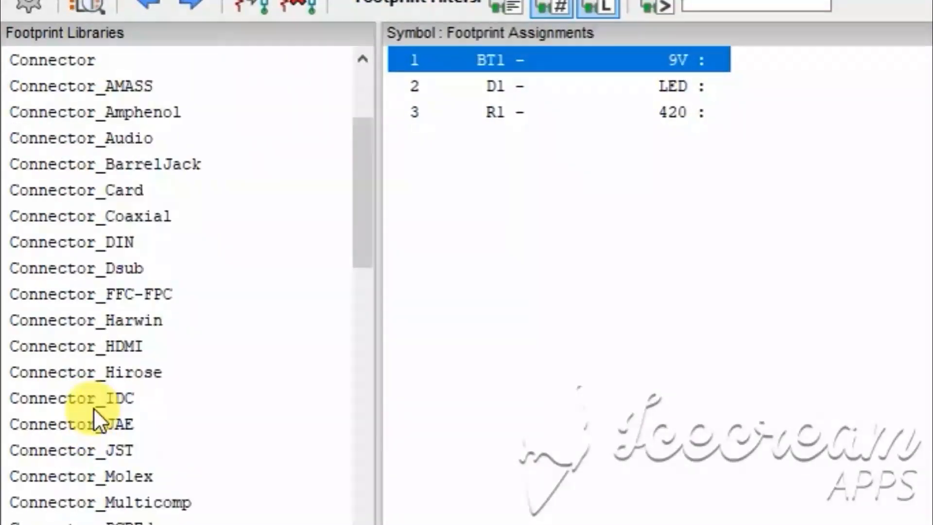
pyautogui.scroll(-2, 94, 406)
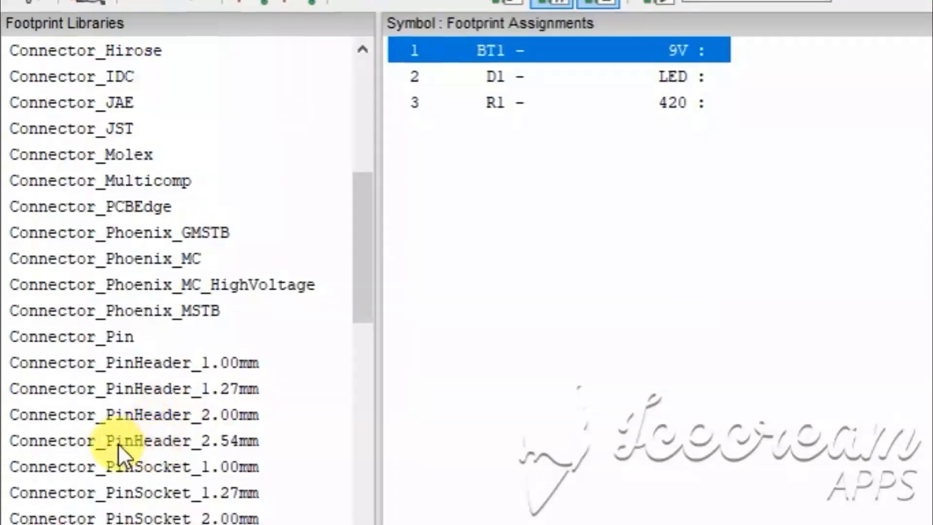
pyautogui.click(237, 436)
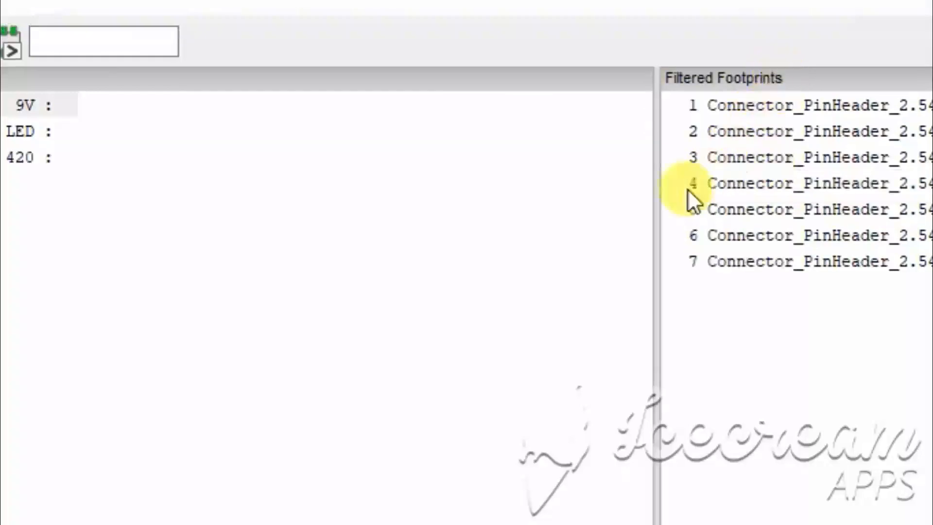
# Widen the filtered footprint list and preview the PinHeader_1x02_P2.54mm_Vertical footprint.
pyautogui.moveTo(651, 234); pyautogui.dragTo(437, 248)
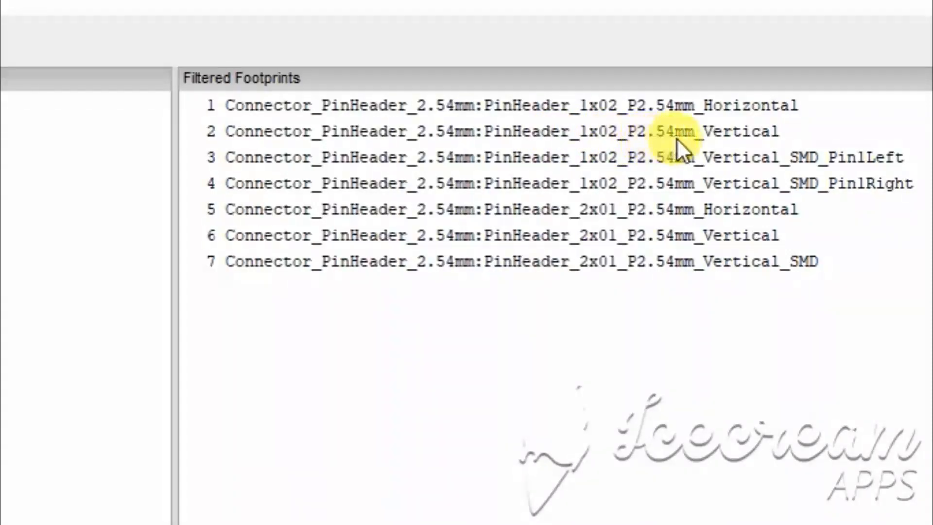
pyautogui.click(752, 136)
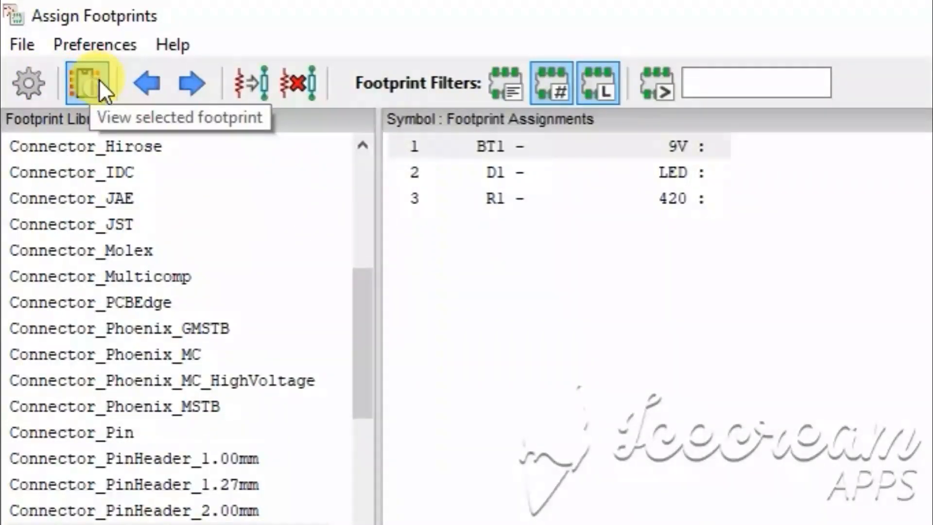
pyautogui.click(97, 77)
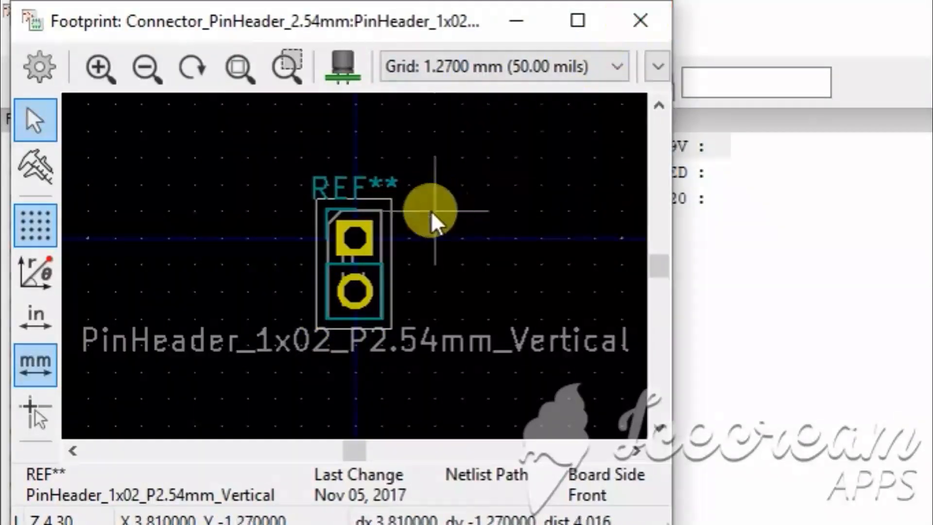
pyautogui.click(632, 22)
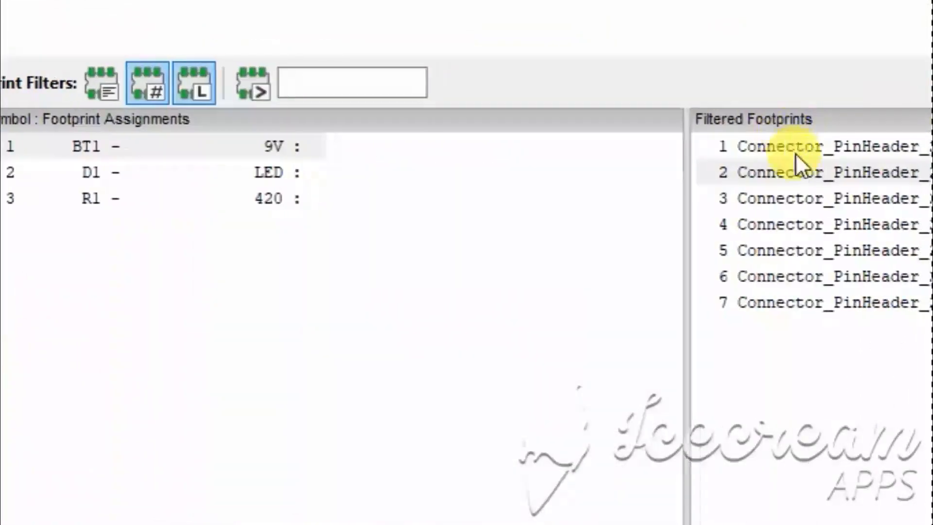
# Assign the Connector_PinHeader_2.54mm:PinHeader_1x02_P2.54mm_Vertical footprint to battery BT1 and widen the assignments list.
pyautogui.click(792, 171)
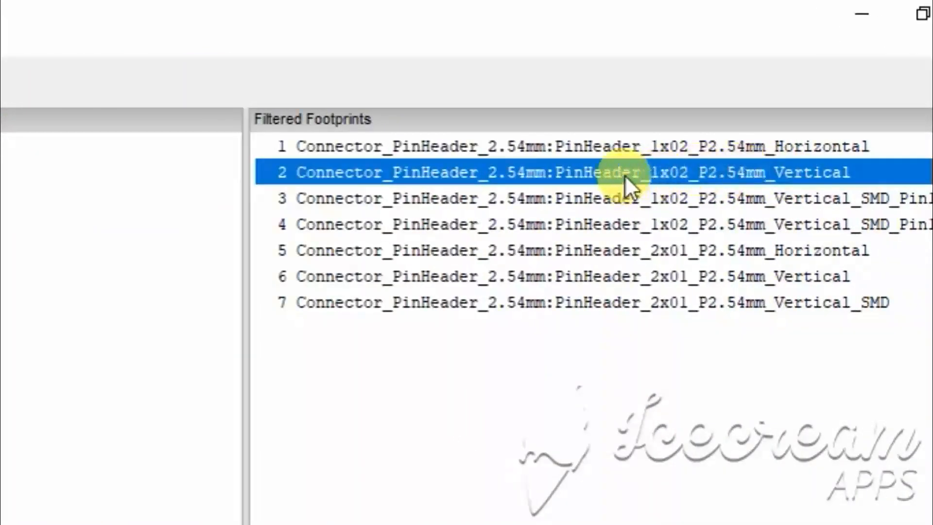
pyautogui.doubleClick(625, 172)
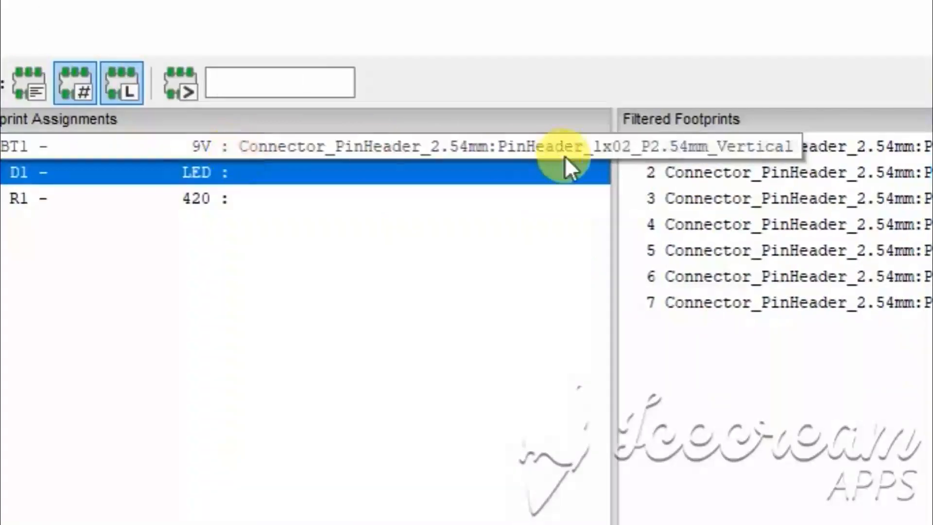
pyautogui.moveTo(614, 194); pyautogui.dragTo(824, 208)
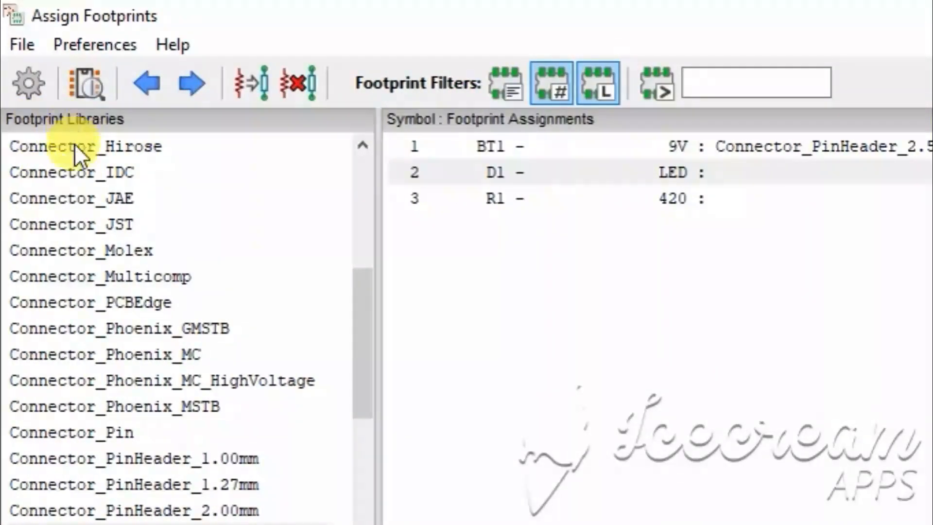
# List the matching footprints of the LED_THT library for D1.
pyautogui.scroll(-9, 69, 440)
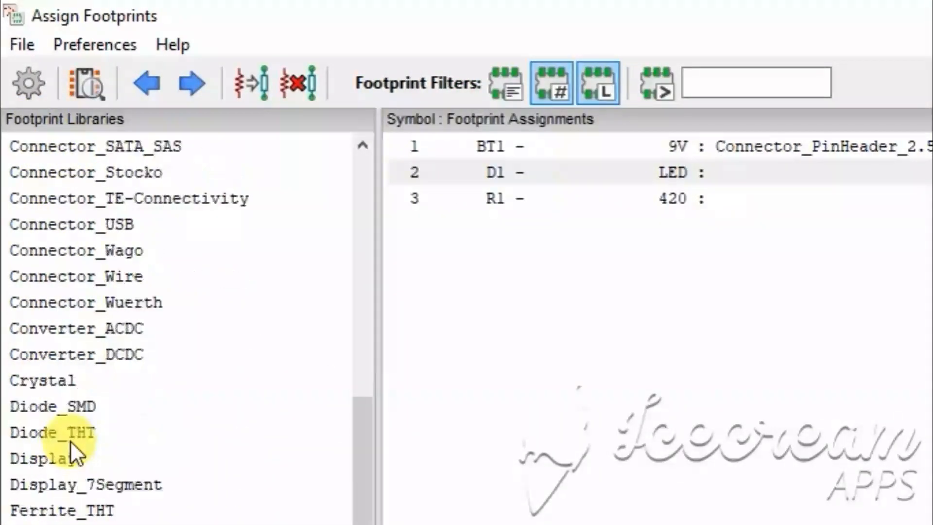
pyautogui.scroll(-2, 83, 439)
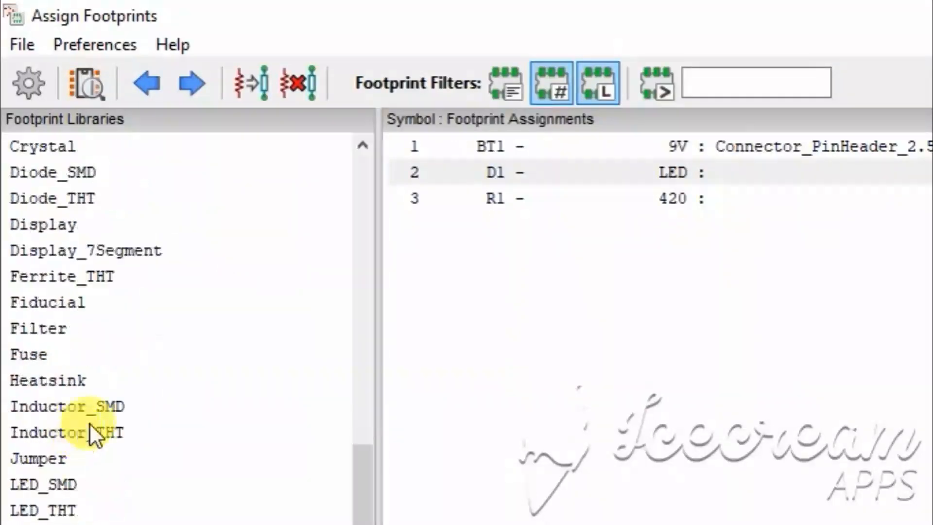
pyautogui.scroll(-3, 93, 434)
pyautogui.scroll(-12, 90, 425)
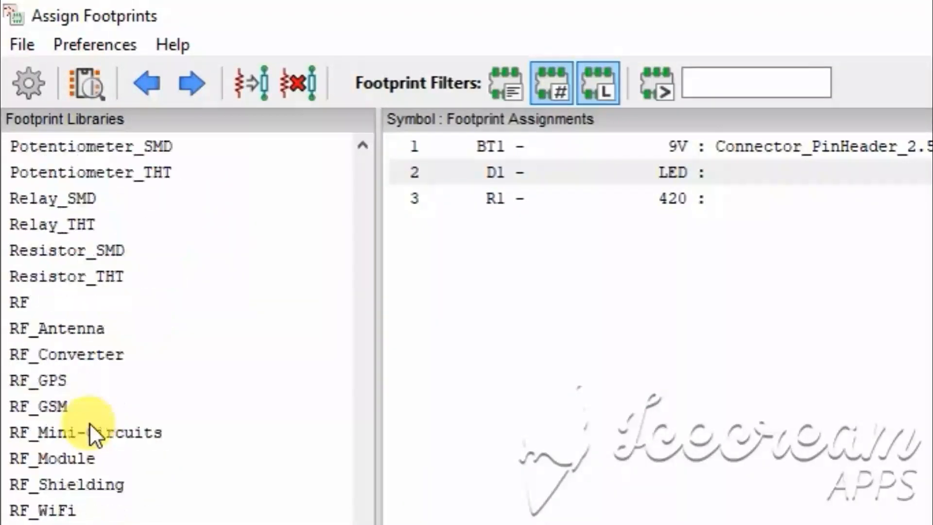
pyautogui.scroll(15, 89, 422)
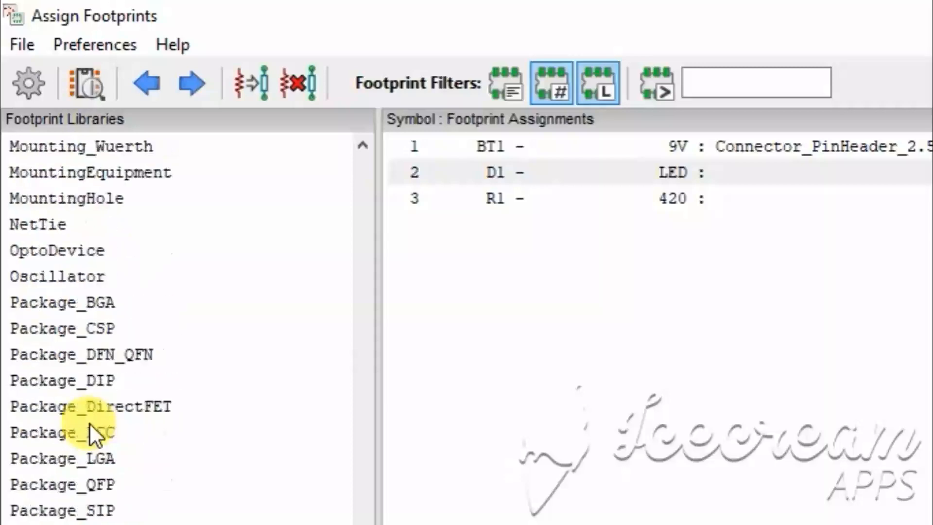
pyautogui.scroll(5, 89, 423)
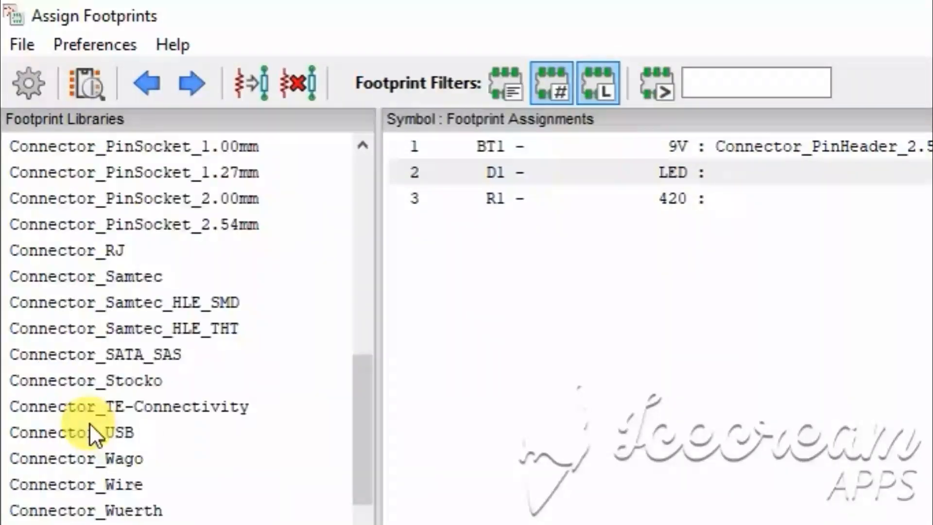
pyautogui.scroll(-5, 90, 423)
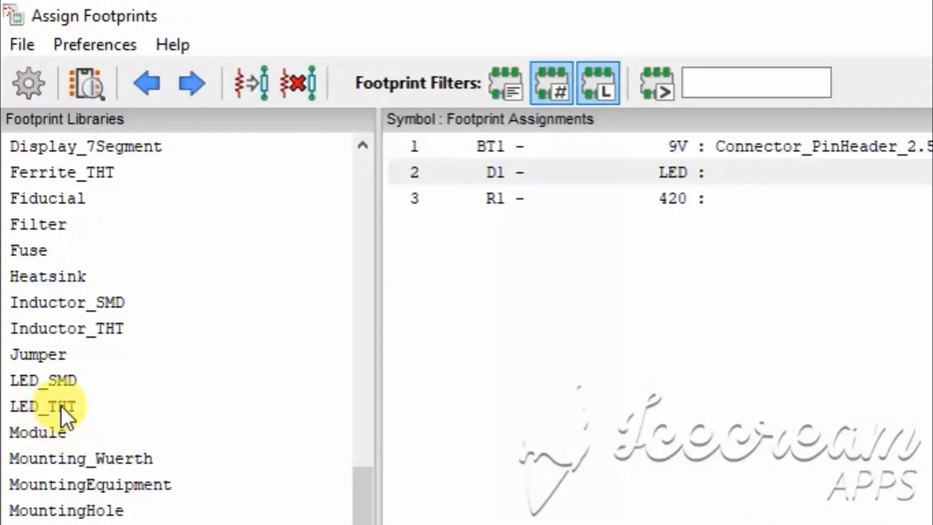
pyautogui.click(62, 403)
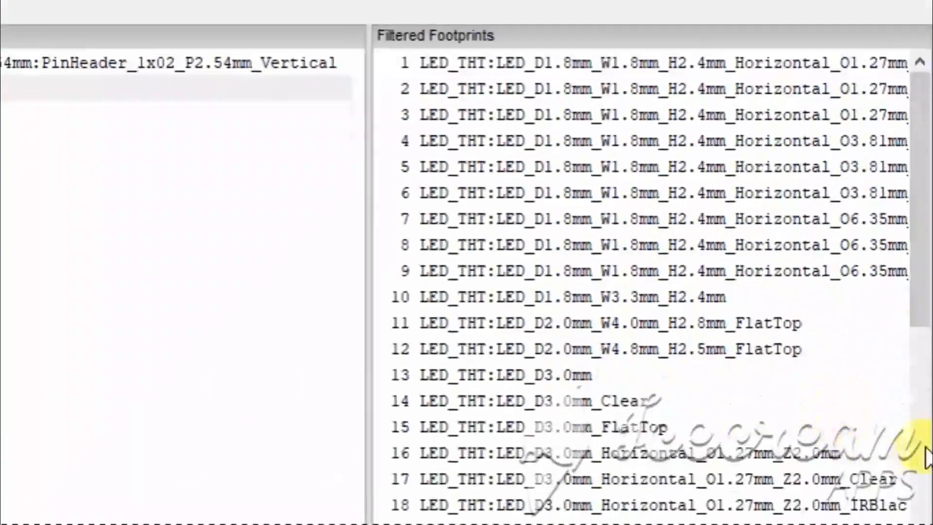
# Preview the LED_THT:LED_D5.0mm footprint and assign it to D1.
pyautogui.scroll(-5, 625, 306)
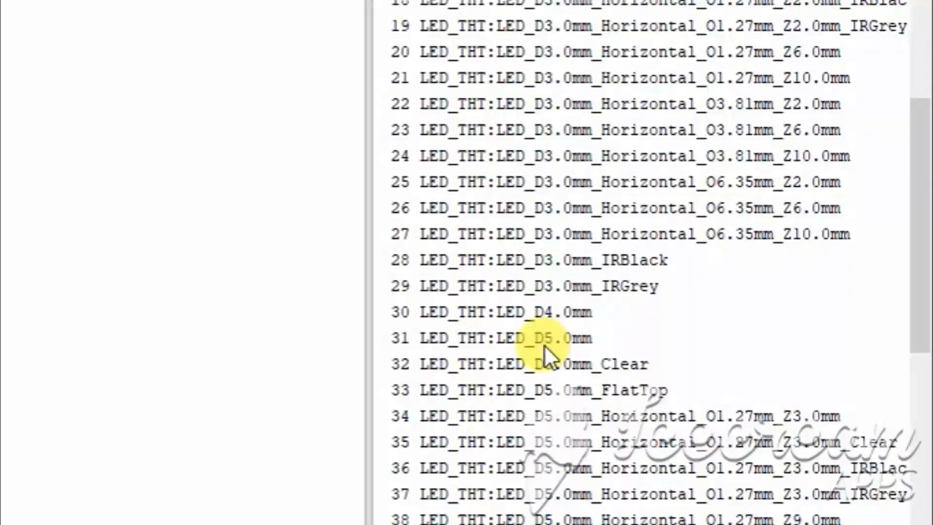
pyautogui.click(574, 338)
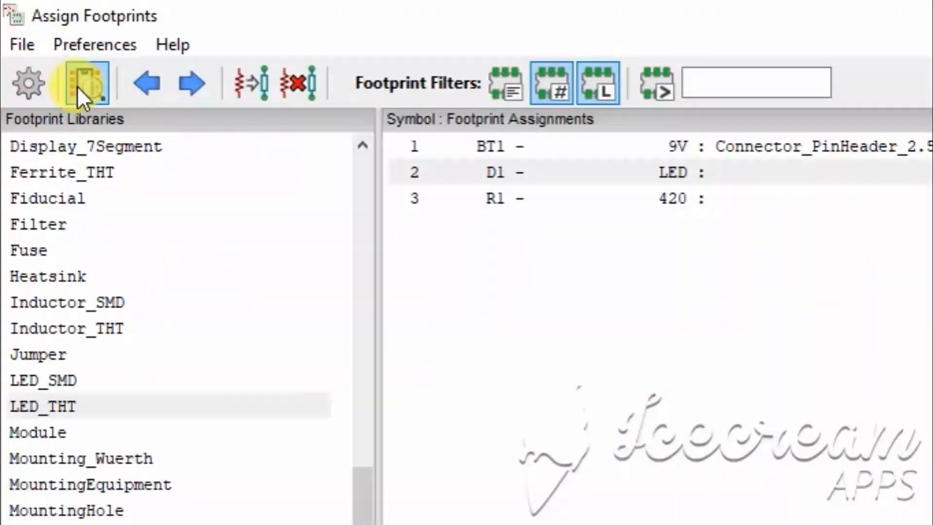
pyautogui.click(77, 89)
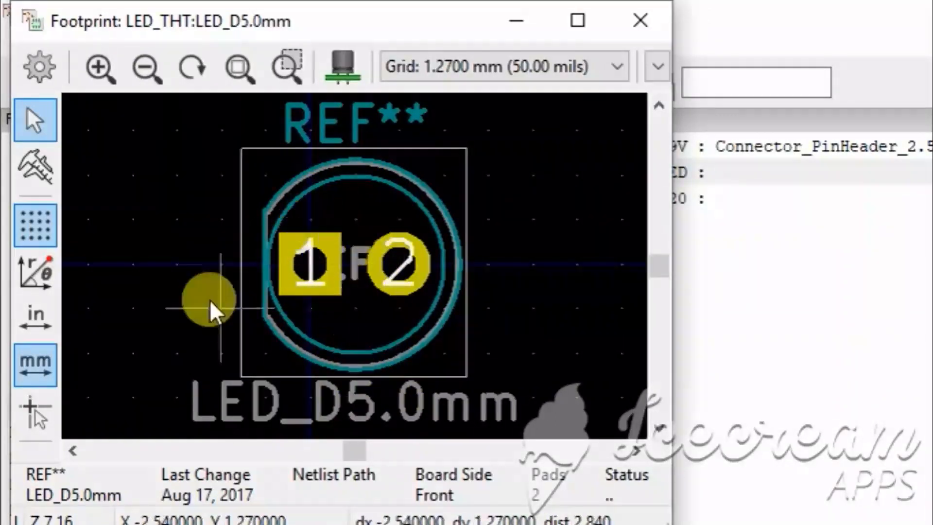
pyautogui.click(644, 21)
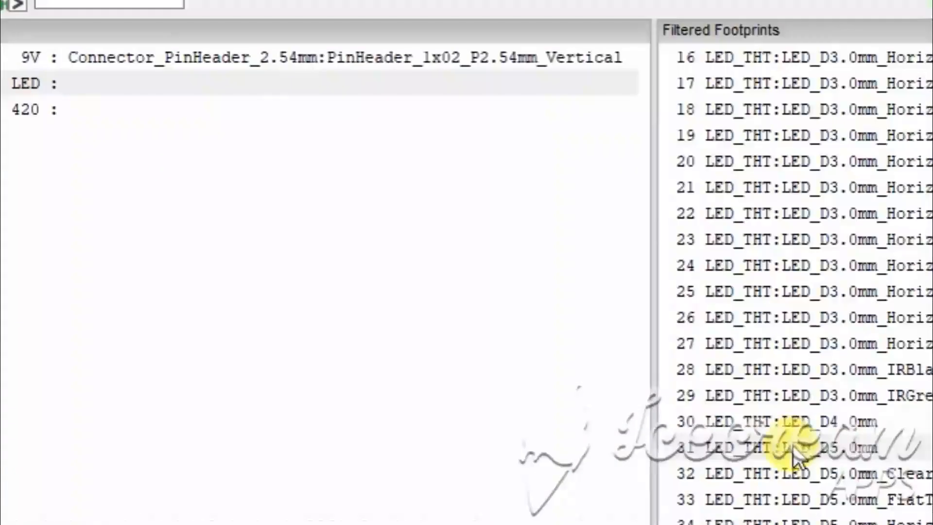
pyautogui.doubleClick(795, 451)
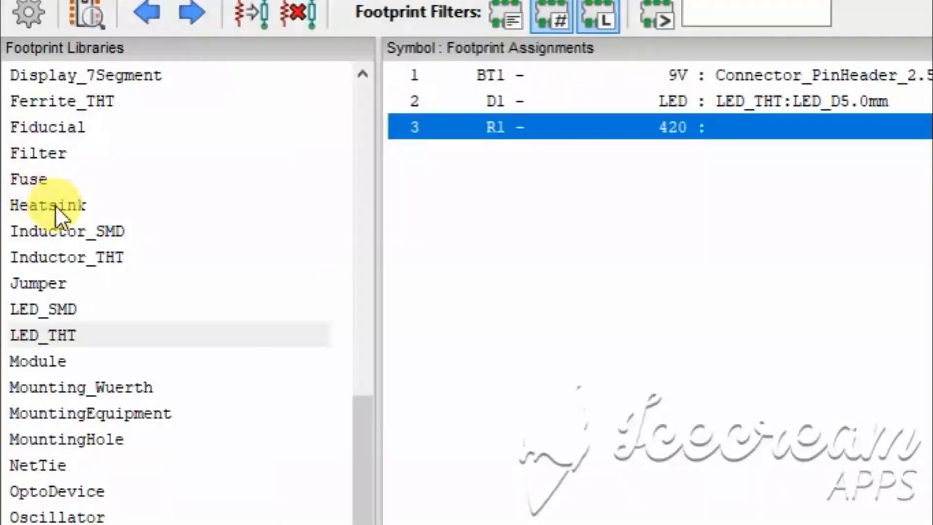
# List the matching footprints of the Resistor_THT library for R1 and widen the filtered footprint list.
pyautogui.scroll(-4, 4, 208)
pyautogui.scroll(-4, 75, 201)
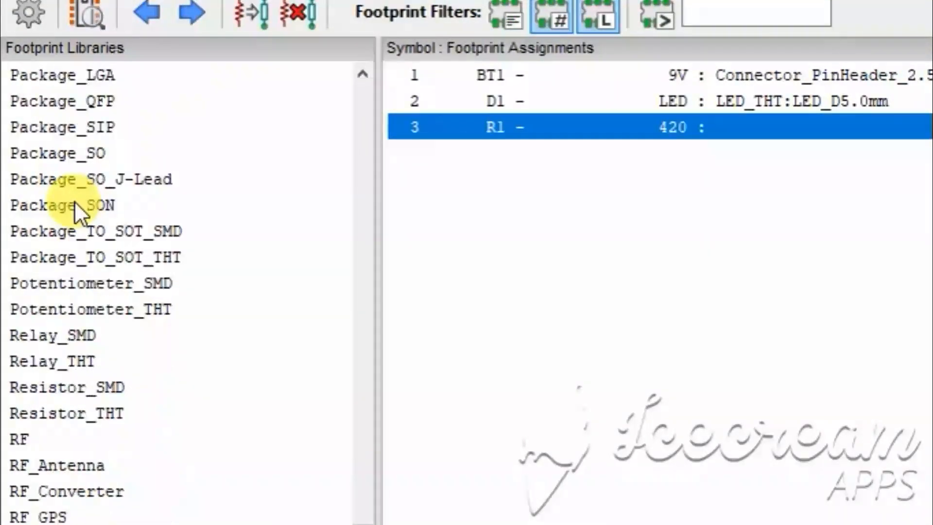
pyautogui.scroll(-1, 88, 205)
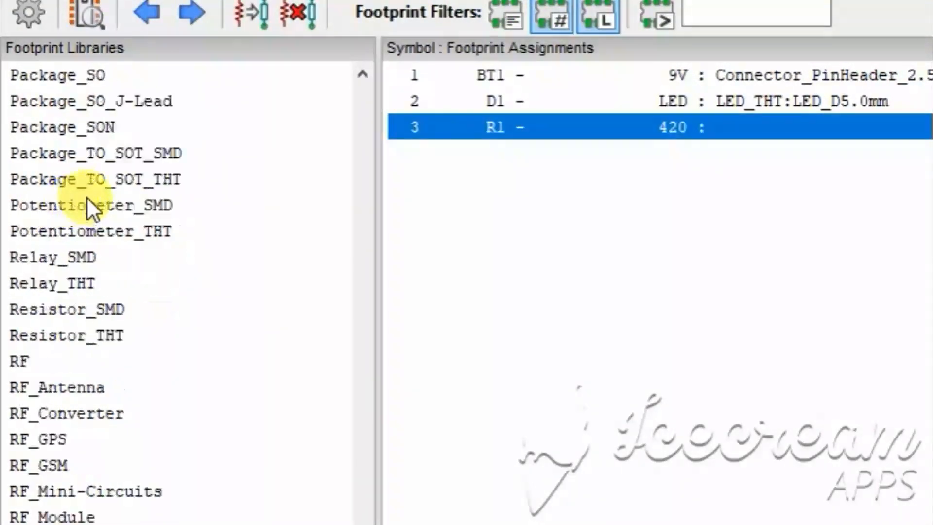
pyautogui.scroll(-2, 86, 196)
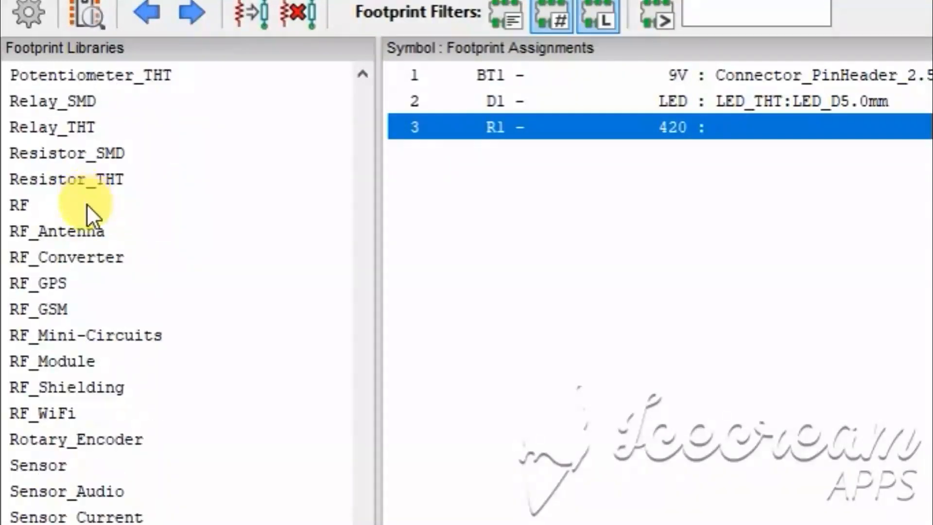
pyautogui.scroll(-1, 84, 216)
pyautogui.scroll(6, 85, 215)
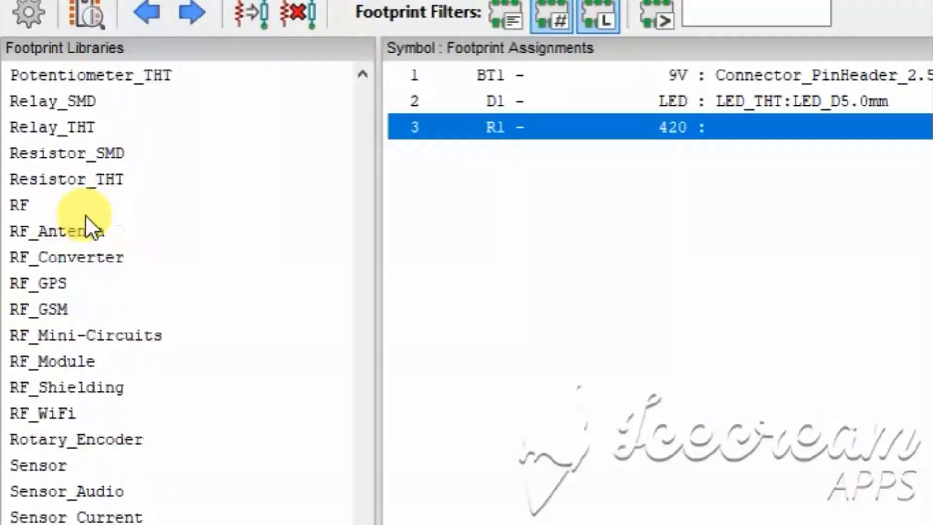
pyautogui.scroll(2, 86, 214)
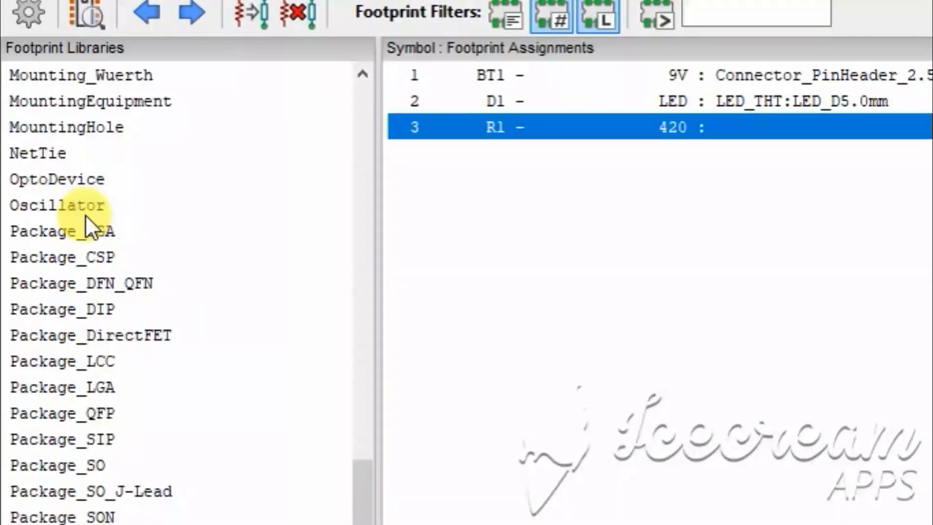
pyautogui.scroll(-5, 85, 215)
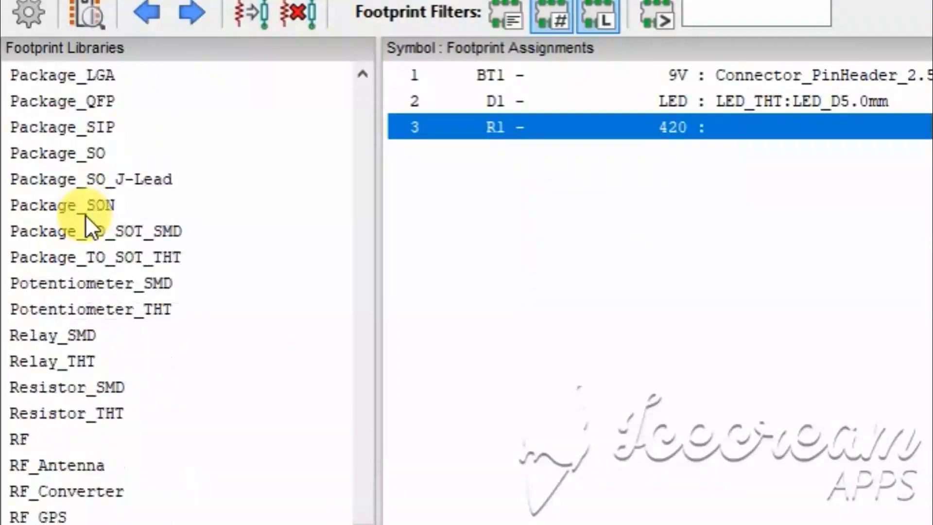
pyautogui.scroll(-1, 86, 214)
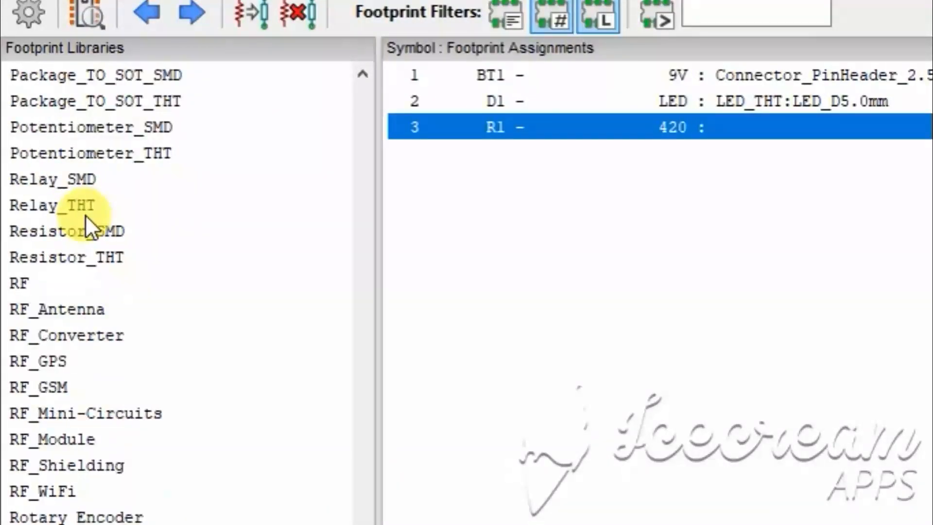
pyautogui.click(92, 255)
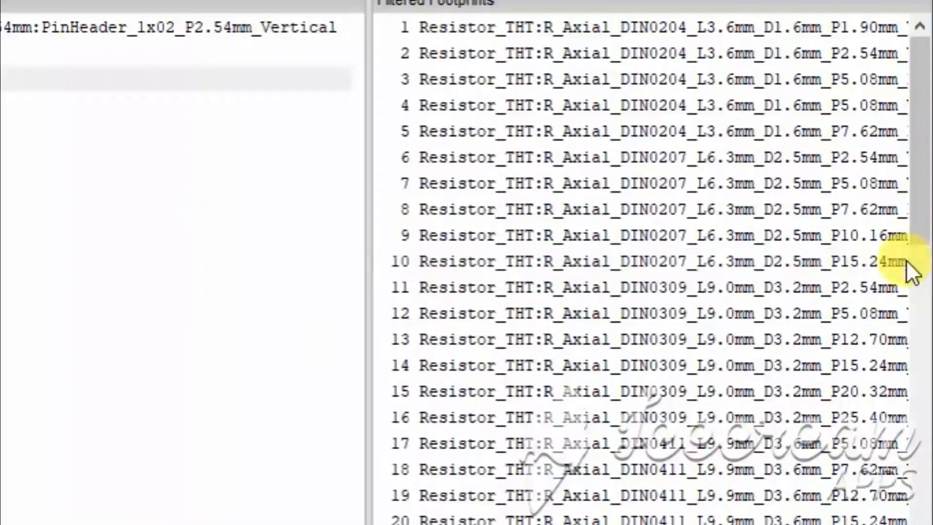
pyautogui.moveTo(365, 318); pyautogui.dragTo(197, 321)
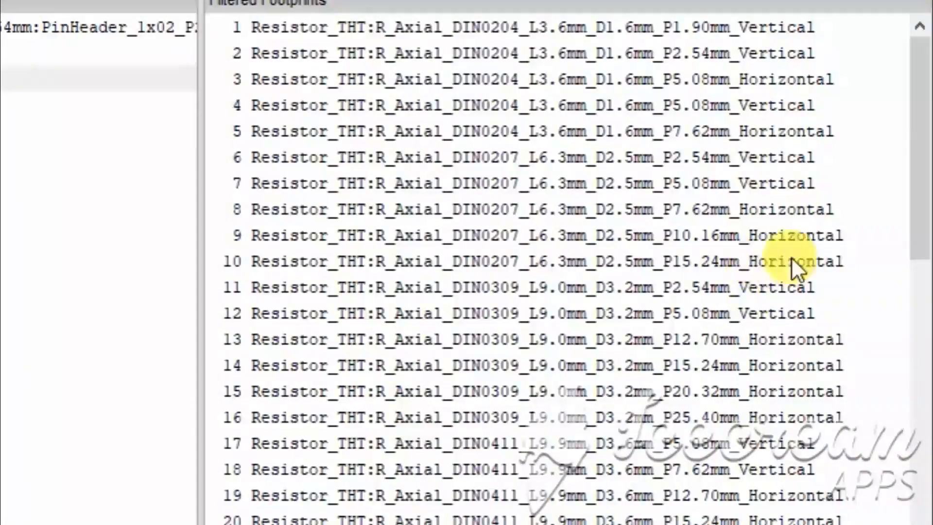
# Preview the Resistor_THT:R_Axial_DIN0207_L6.3mm_D2.5mm_P15.24mm_Horizontal footprint and assign it to R1.
pyautogui.click(791, 262)
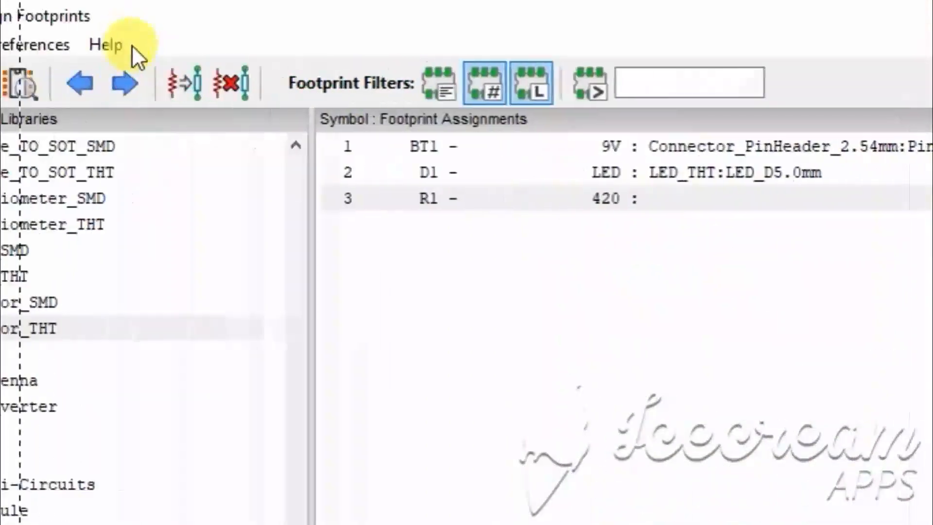
pyautogui.click(89, 83)
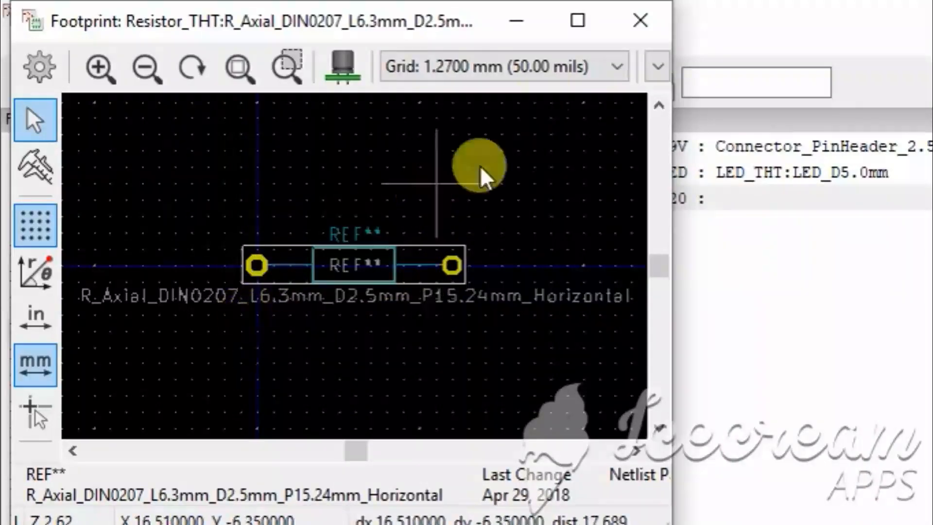
pyautogui.click(627, 18)
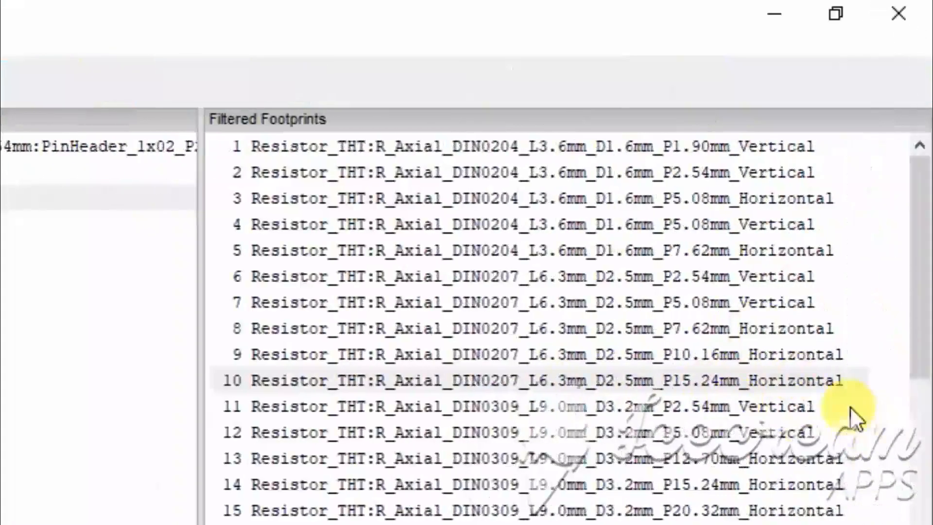
pyautogui.click(731, 376)
pyautogui.doubleClick(745, 378)
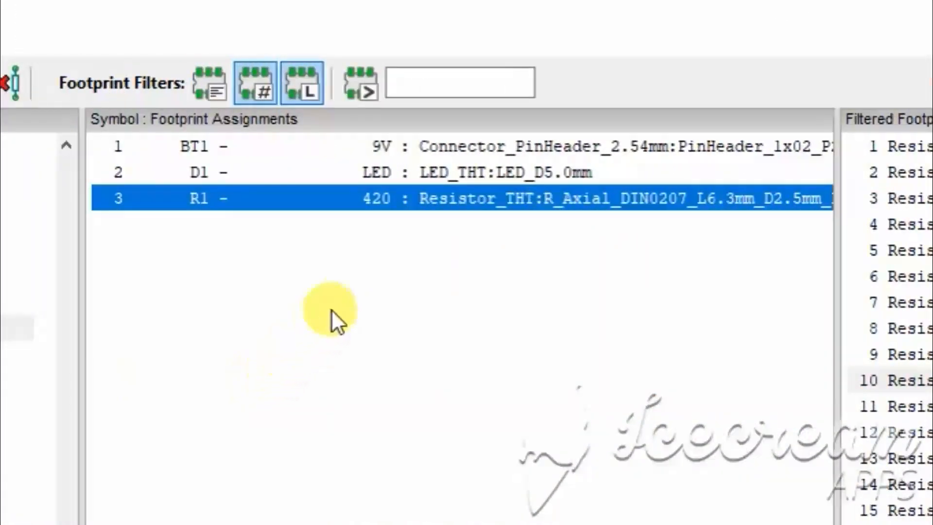
pyautogui.moveTo(837, 260); pyautogui.dragTo(792, 323)
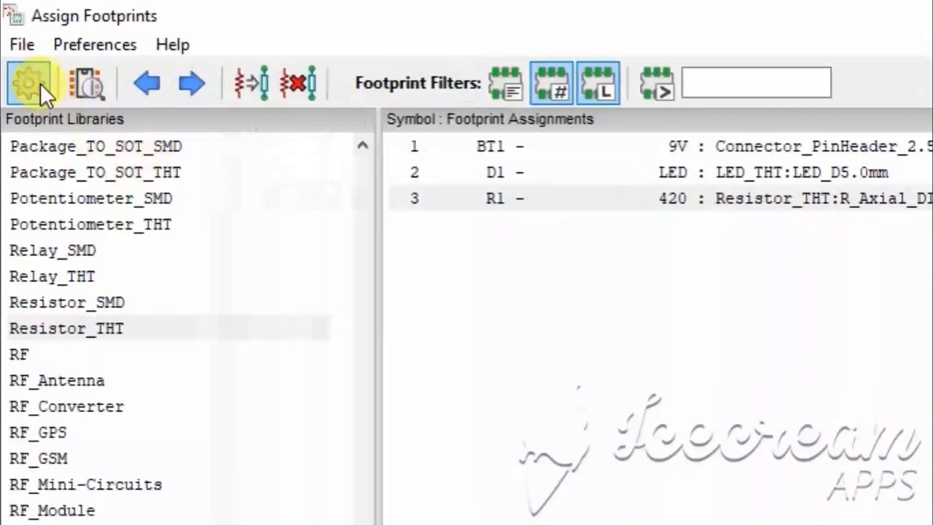
# Save the schematic with its footprint assignments and accept them to return to the schematic.
pyautogui.click(24, 43)
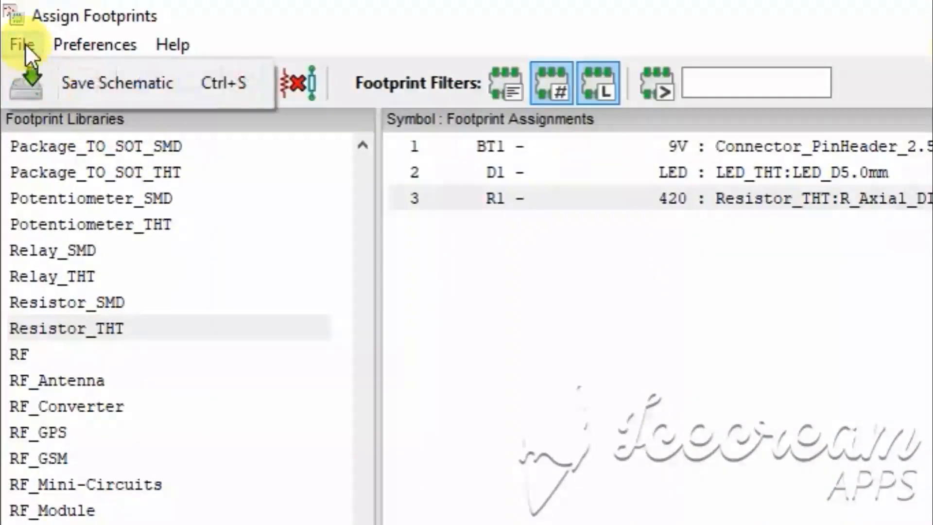
pyautogui.click(156, 86)
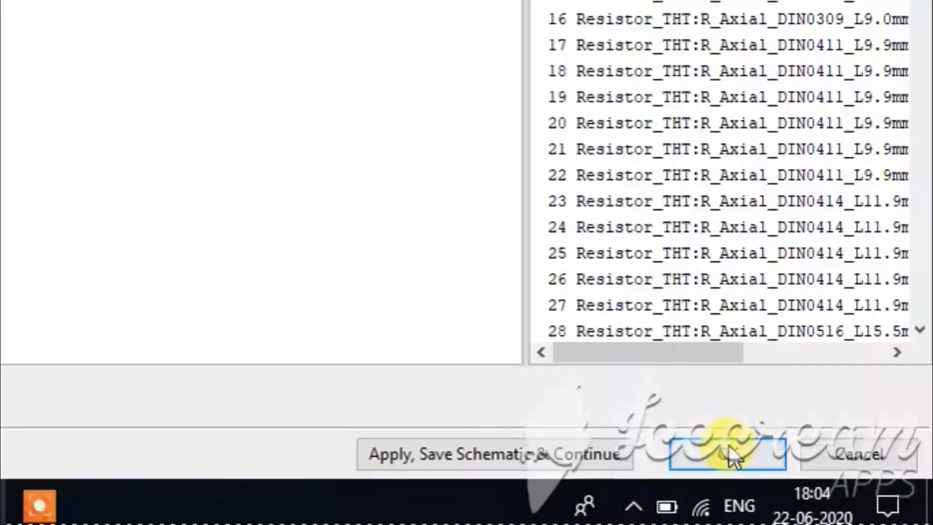
pyautogui.click(731, 453)
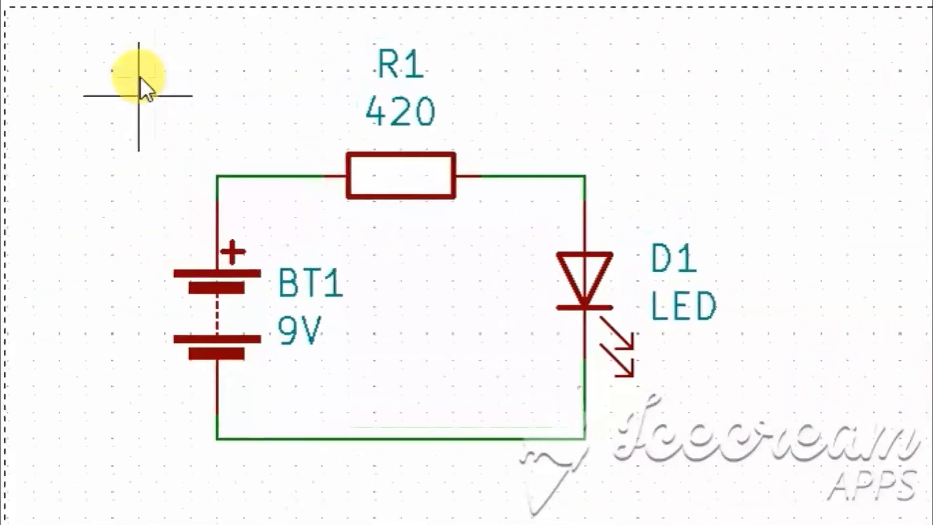
# Update the PCB from the schematic to bring in the BT1, D1 and R1 footprints, closing the update dialog.
pyautogui.click(182, 57)
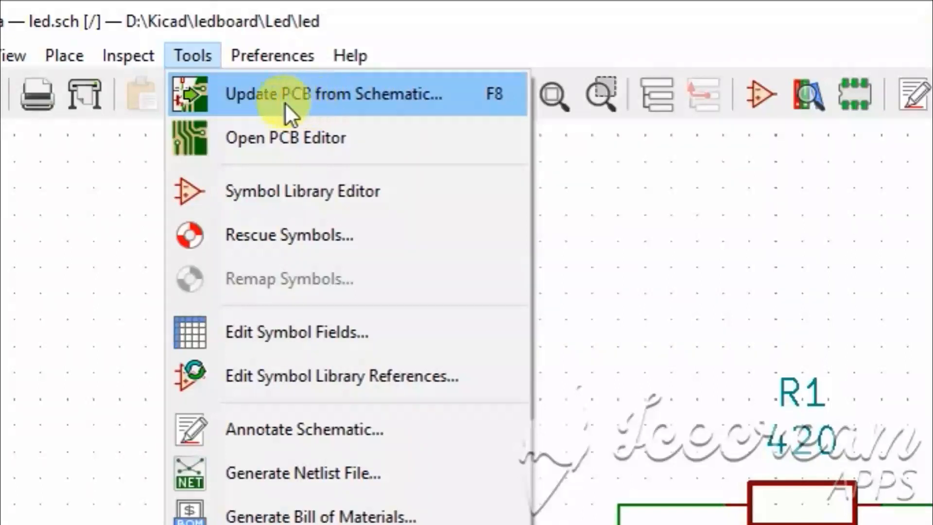
pyautogui.click(334, 99)
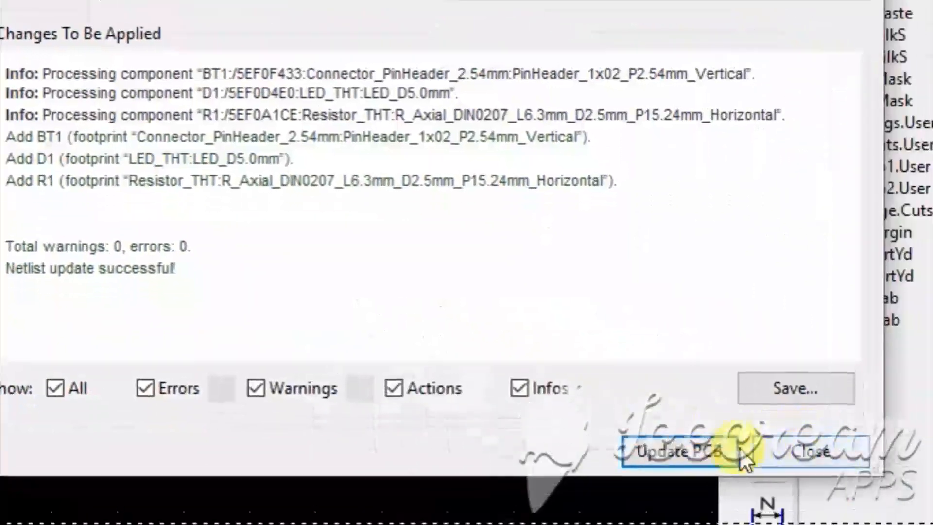
pyautogui.click(683, 450)
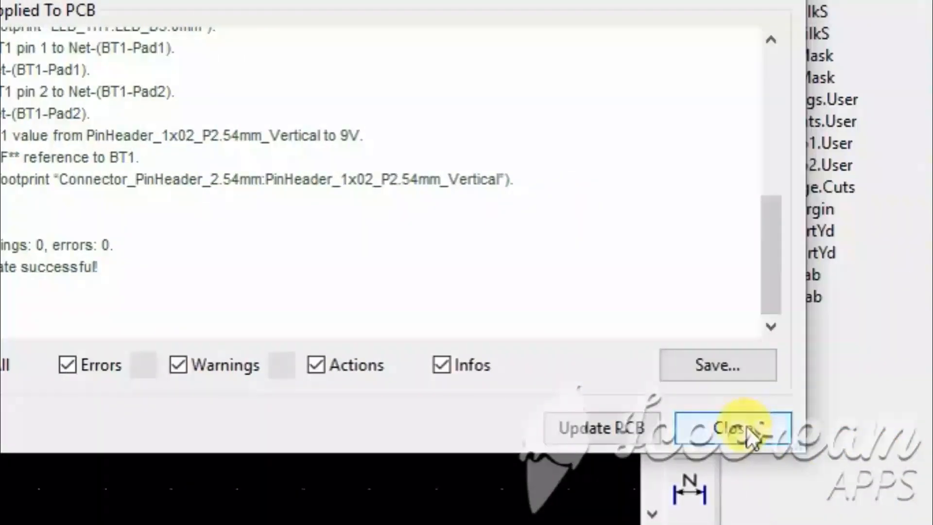
pyautogui.click(752, 430)
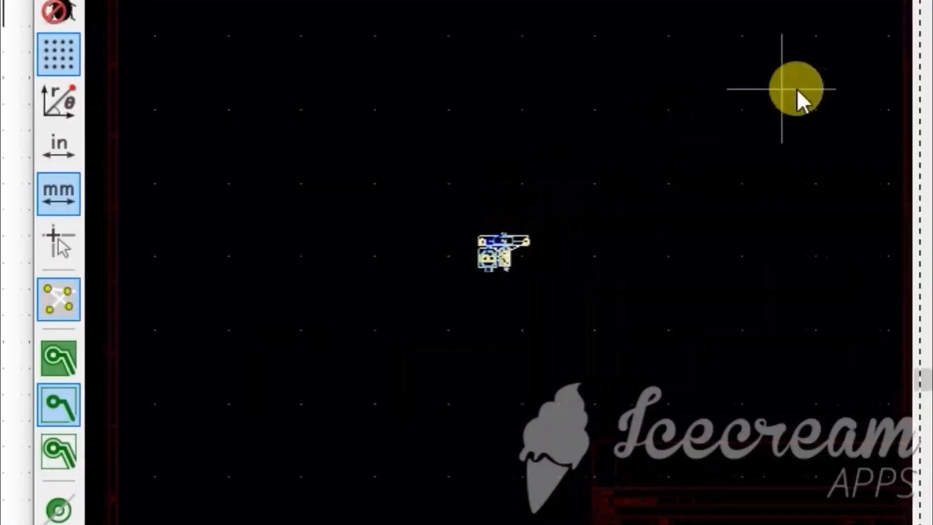
# Select all the imported footprints and move them together to a free area higher on the sheet.
pyautogui.click(794, 80)
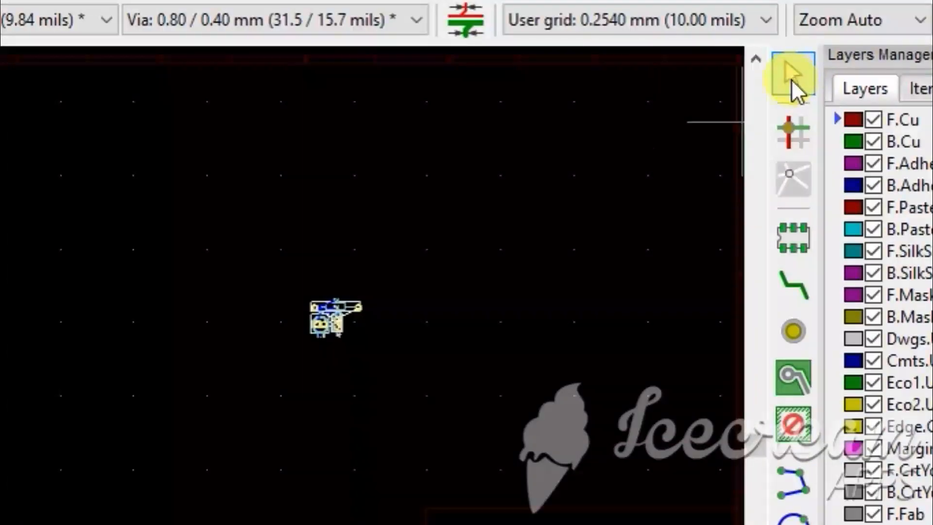
pyautogui.moveTo(235, 246); pyautogui.dragTo(478, 455)
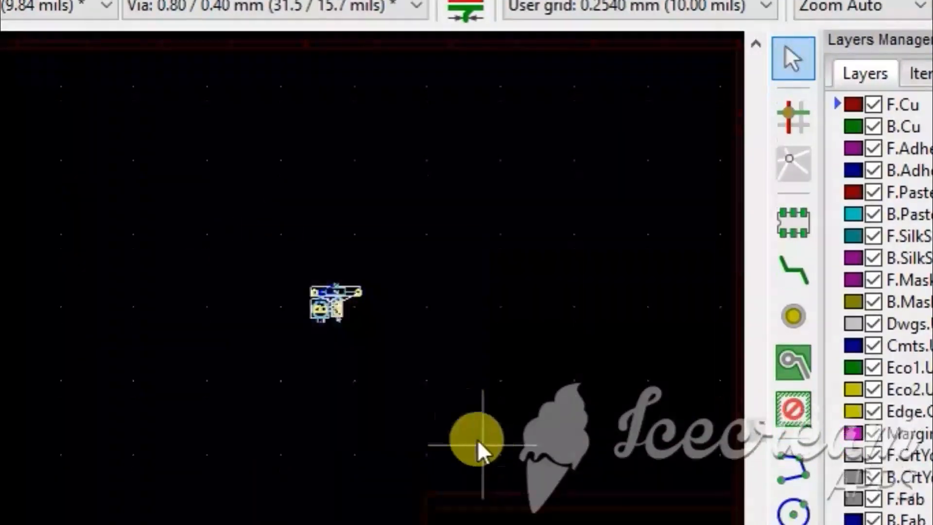
pyautogui.moveTo(327, 306); pyautogui.dragTo(323, 170)
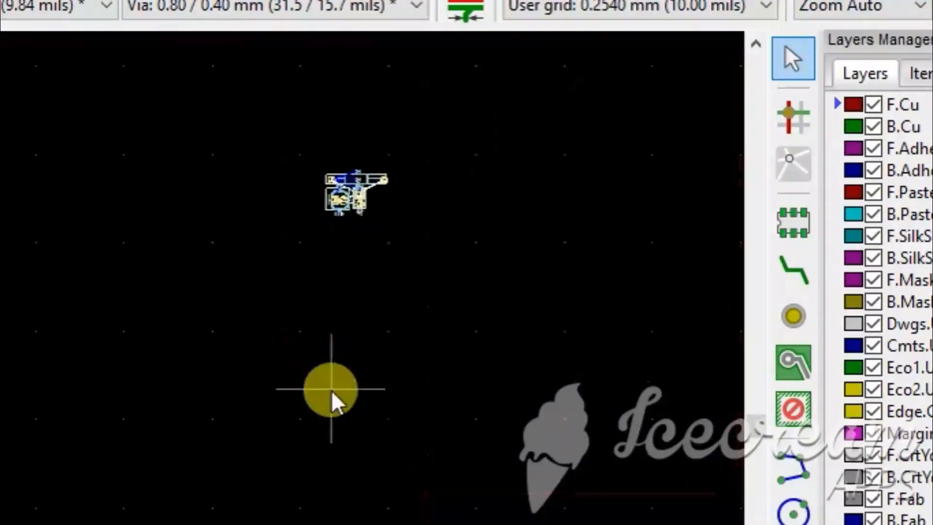
pyautogui.press('Delete')
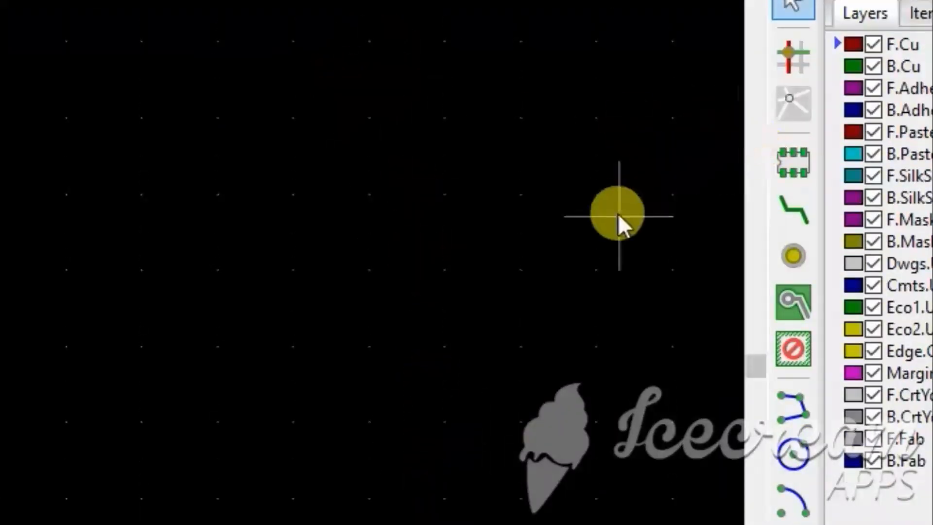
pyautogui.scroll(-4, 331, 329)
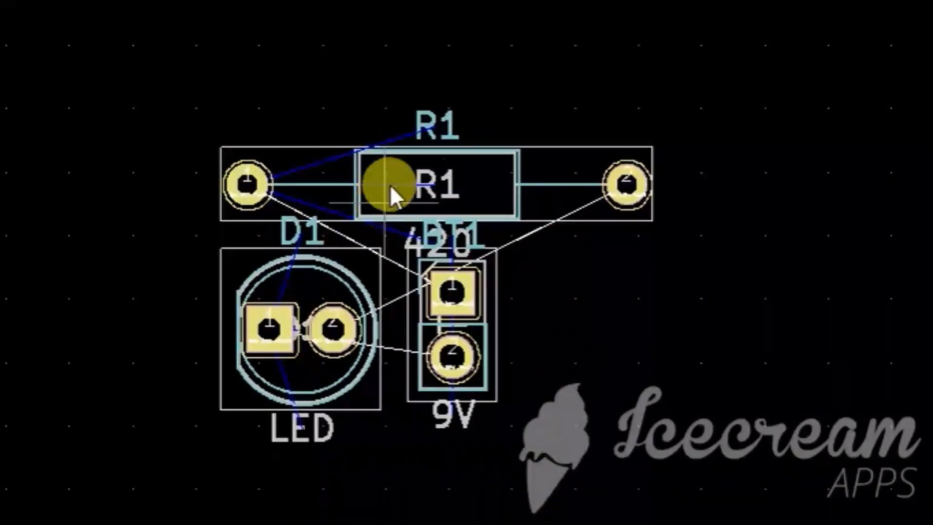
# Move the BT1 footprint to the left of D1, slightly below R1.
pyautogui.click(410, 142)
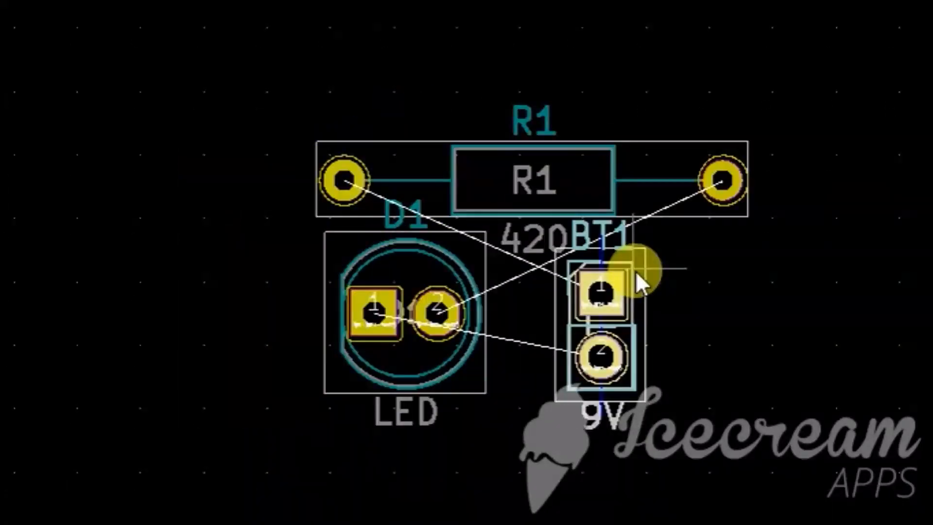
pyautogui.click(728, 450)
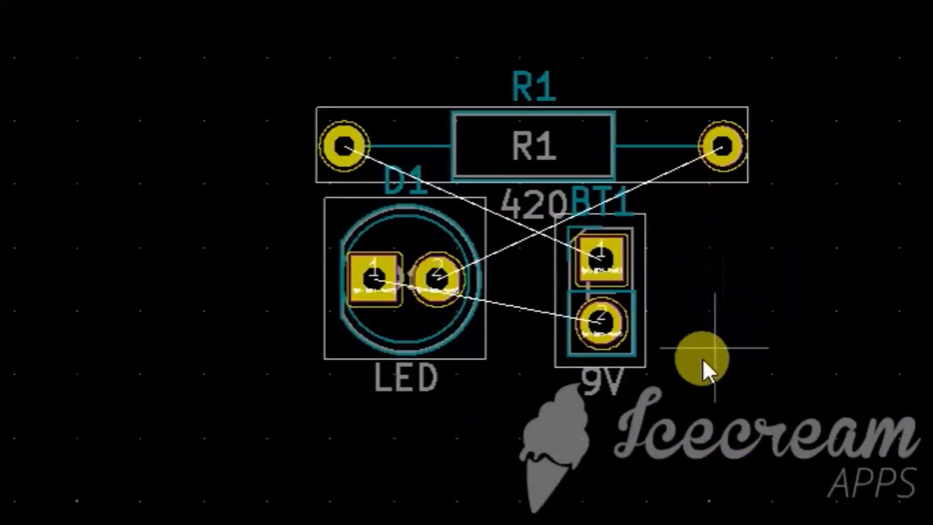
pyautogui.moveTo(712, 404); pyautogui.dragTo(543, 205)
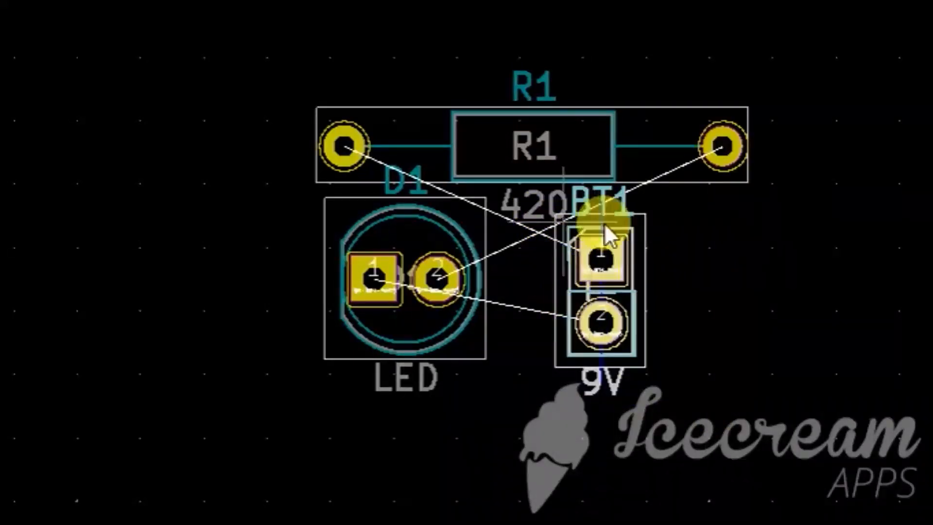
pyautogui.moveTo(615, 252)
pyautogui.mouseDown()
pyautogui.moveTo(578, 260)
pyautogui.moveTo(485, 248)
pyautogui.moveTo(228, 294)
pyautogui.mouseUp()
# Move D1 below R1's pad 2 and BT1 directly below R1's pad 1.
pyautogui.click(405, 370)
pyautogui.moveTo(519, 392); pyautogui.dragTo(307, 196)
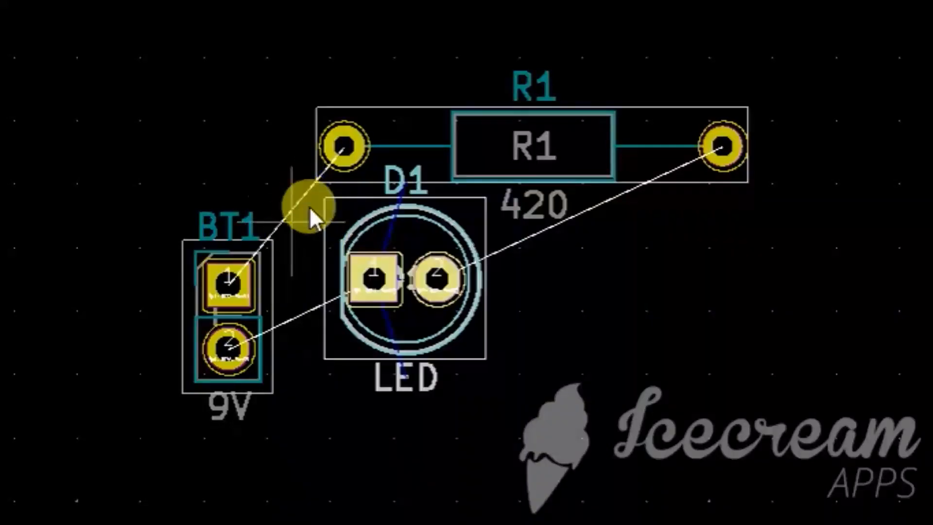
pyautogui.moveTo(445, 272); pyautogui.dragTo(726, 380)
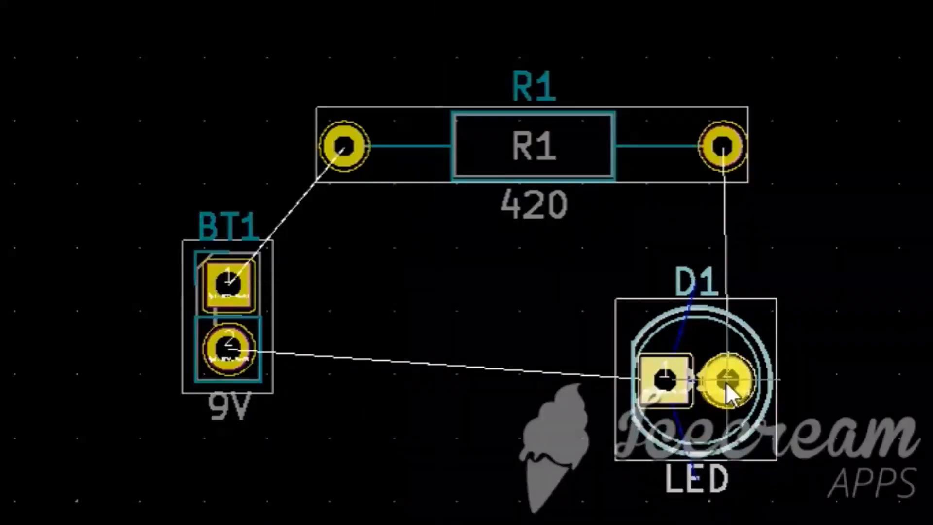
pyautogui.click(407, 376)
pyautogui.moveTo(393, 408); pyautogui.dragTo(344, 337)
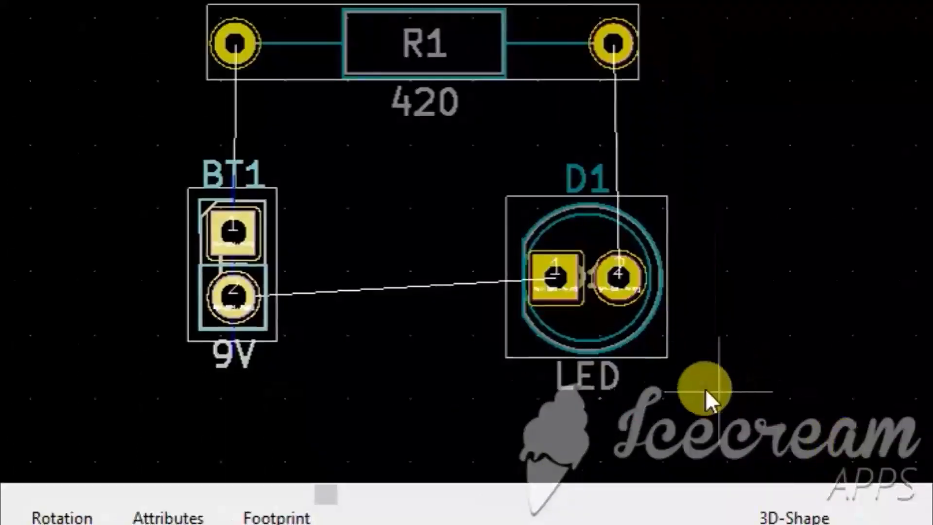
# Reposition the D1 footprint so that its pad 2 sits directly below R1's pad 2.
pyautogui.moveTo(706, 392); pyautogui.dragTo(515, 202)
pyautogui.moveTo(569, 249); pyautogui.dragTo(594, 296)
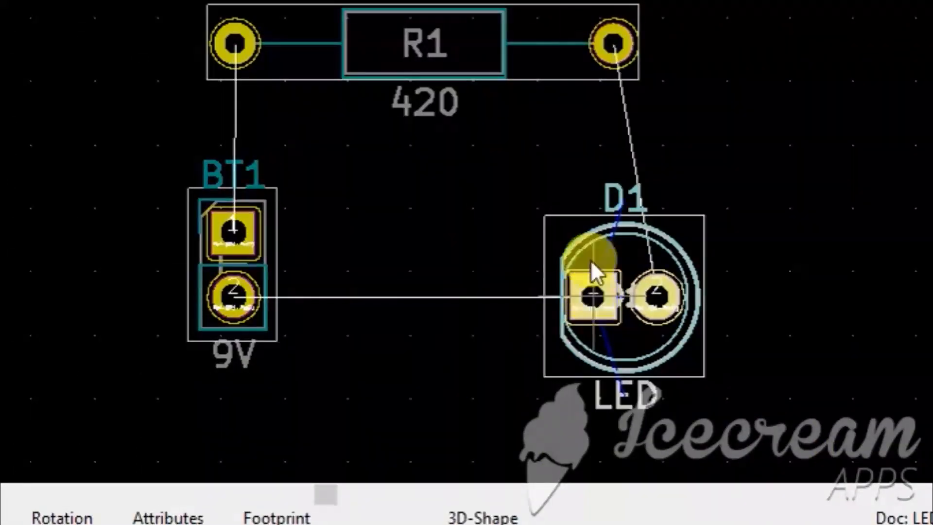
pyautogui.click(618, 176)
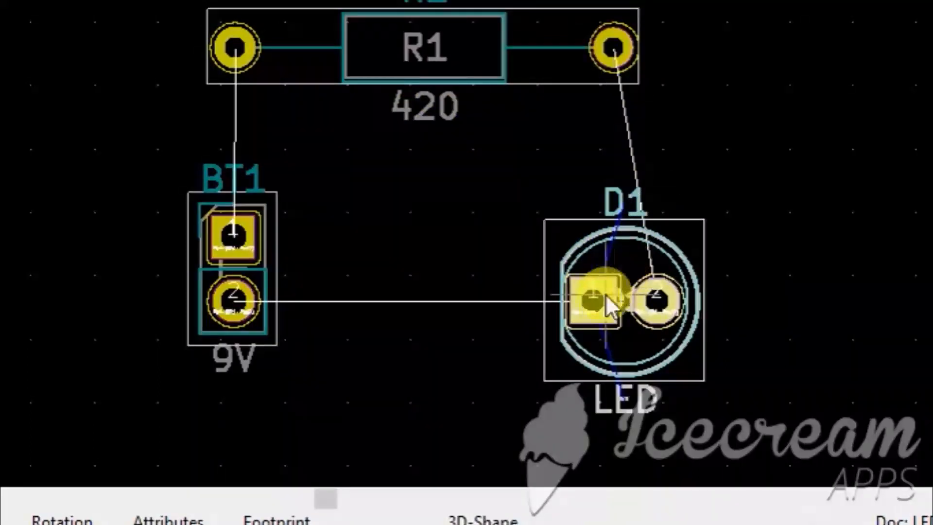
pyautogui.moveTo(607, 297); pyautogui.dragTo(549, 287)
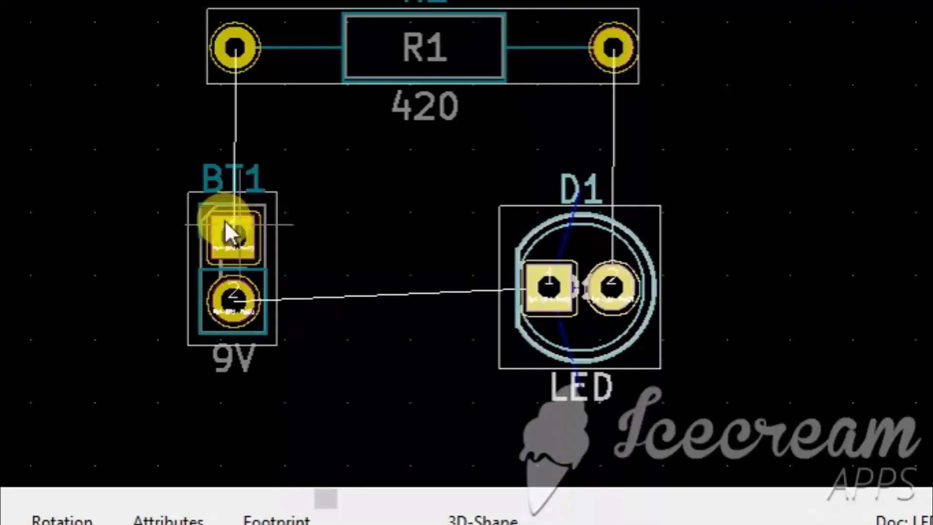
# Move the BT1 footprint so that its pad 2 lines up horizontally with D1's pad 1.
pyautogui.moveTo(144, 160); pyautogui.dragTo(298, 387)
pyautogui.moveTo(263, 262); pyautogui.dragTo(237, 223)
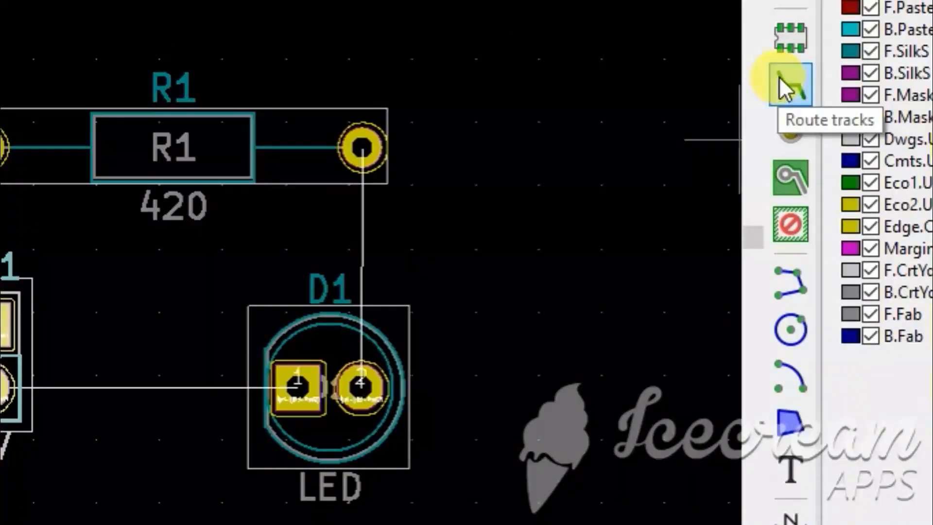
# Route front copper tracks from R1's pad 1 to BT1's pad 1 and from R1's pad 2 to D1's pad 2.
pyautogui.click(783, 83)
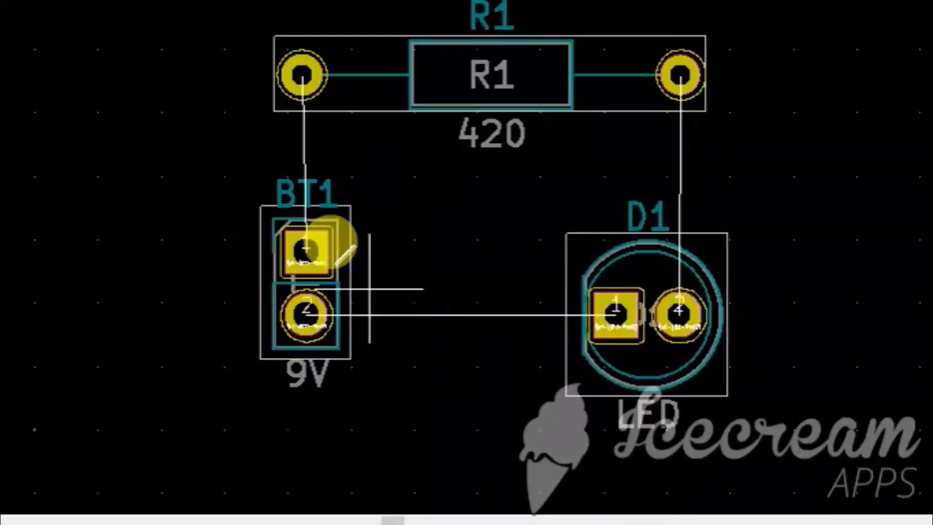
pyautogui.click(302, 74)
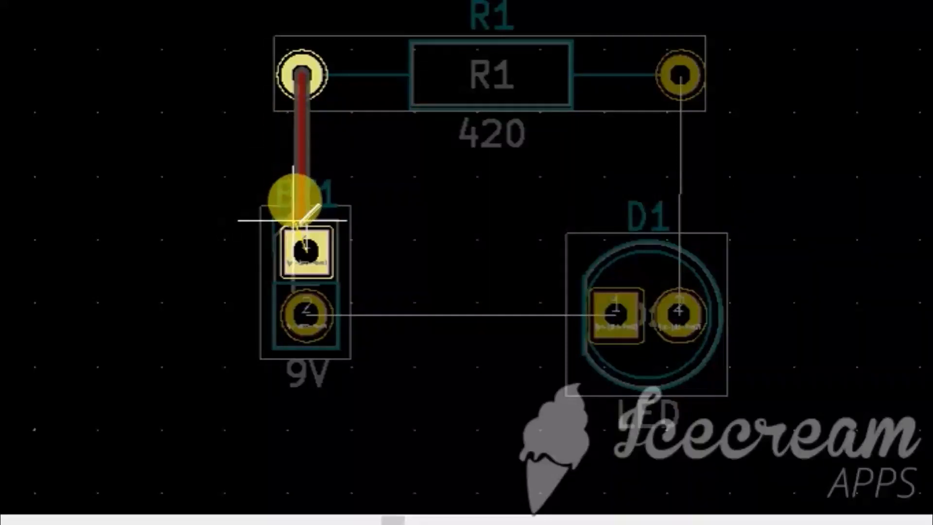
pyautogui.click(306, 252)
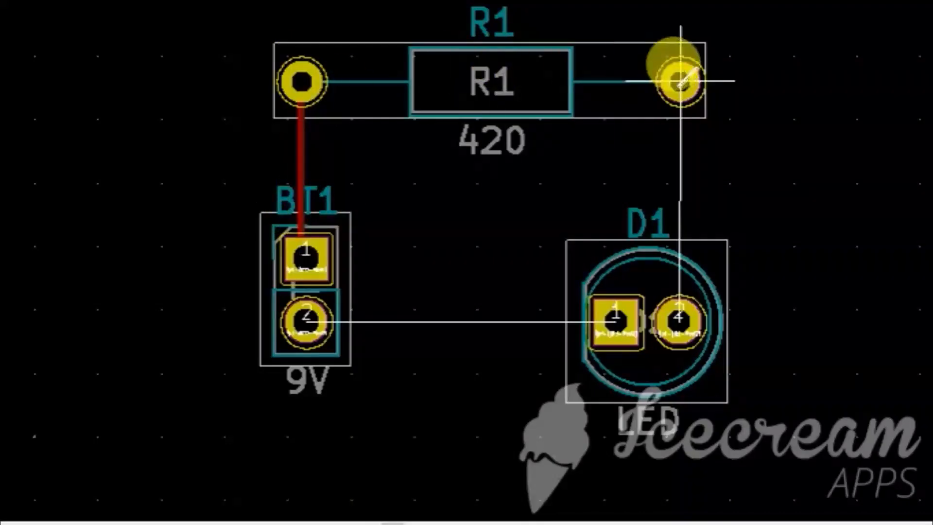
pyautogui.click(680, 80)
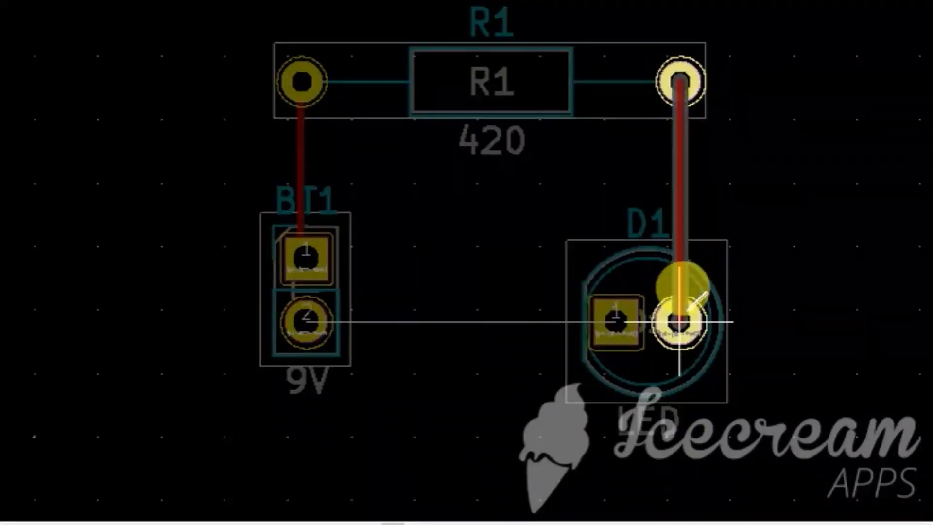
pyautogui.click(678, 322)
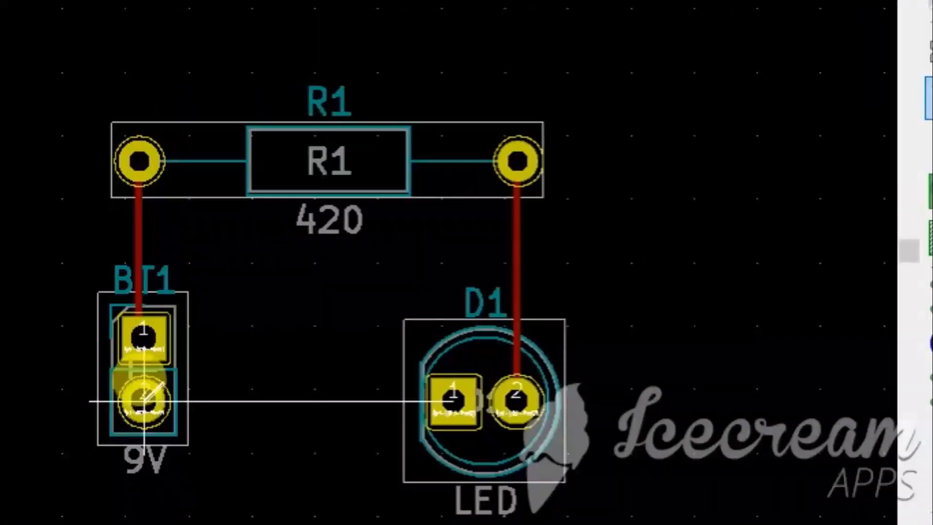
# Route a straight back copper track from BT1's pad 2 to D1's pad 1.
pyautogui.click(145, 403)
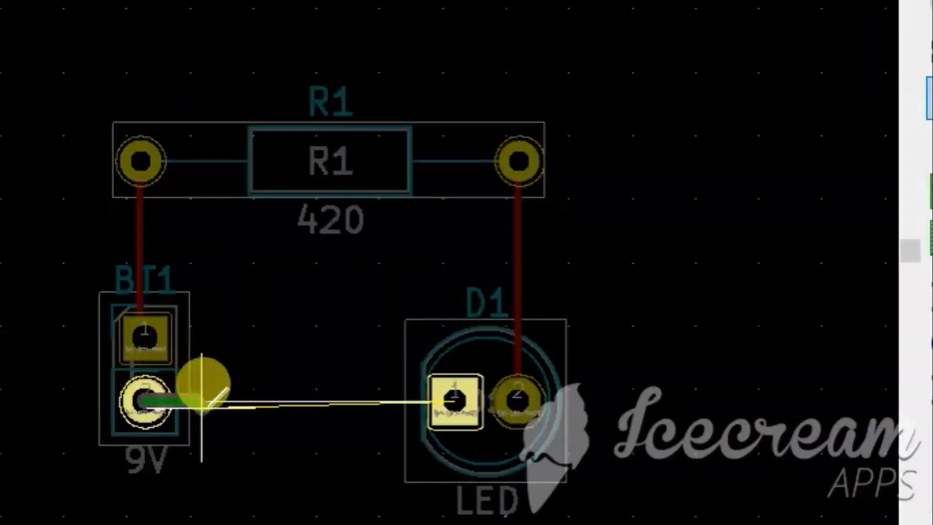
pyautogui.click(454, 401)
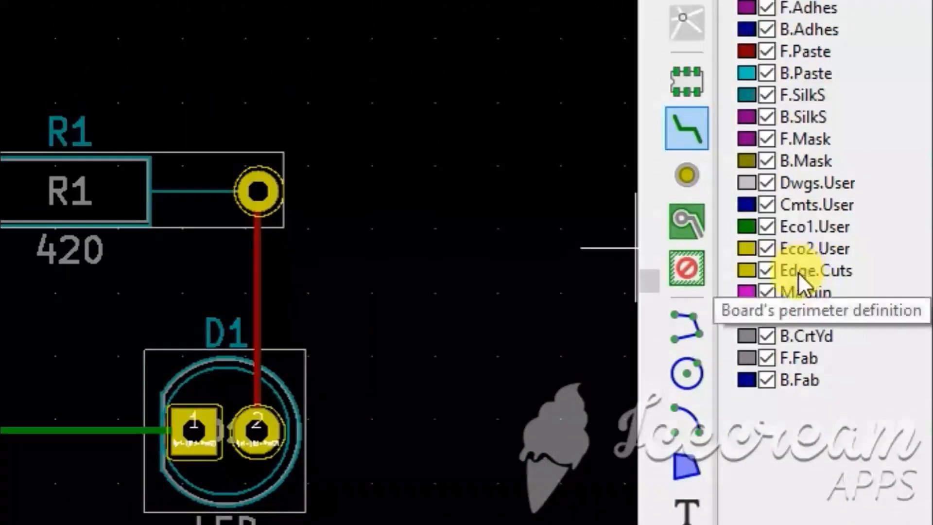
# Make Edge.Cuts the active layer and try to start the board outline with the track routing tool.
pyautogui.click(725, 275)
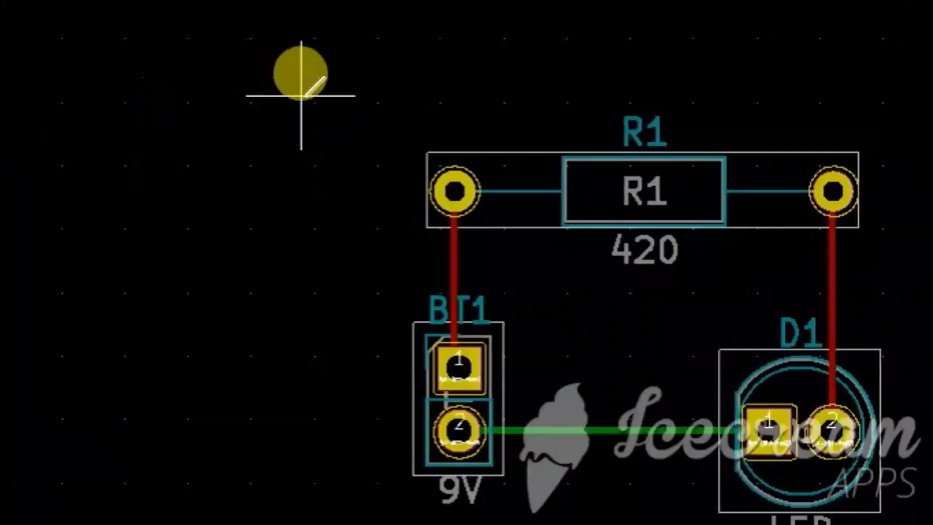
pyautogui.click(313, 101)
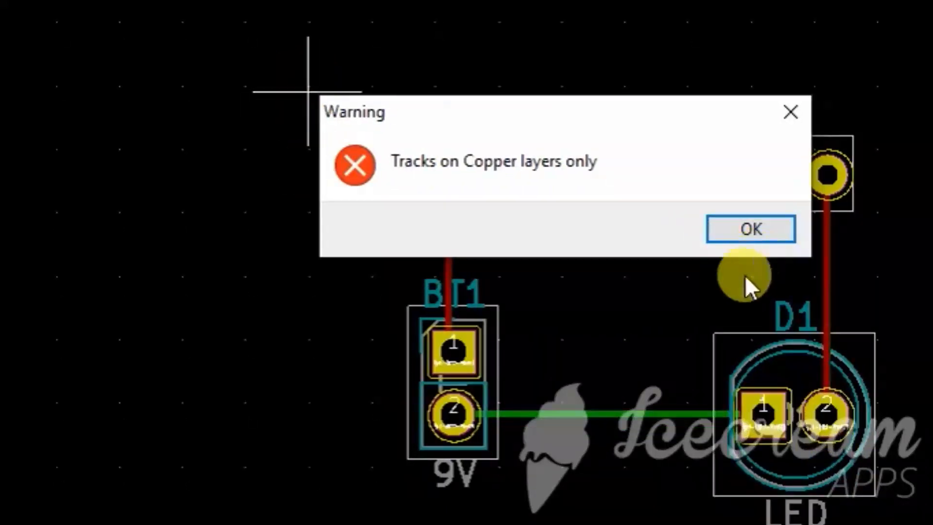
pyautogui.click(789, 113)
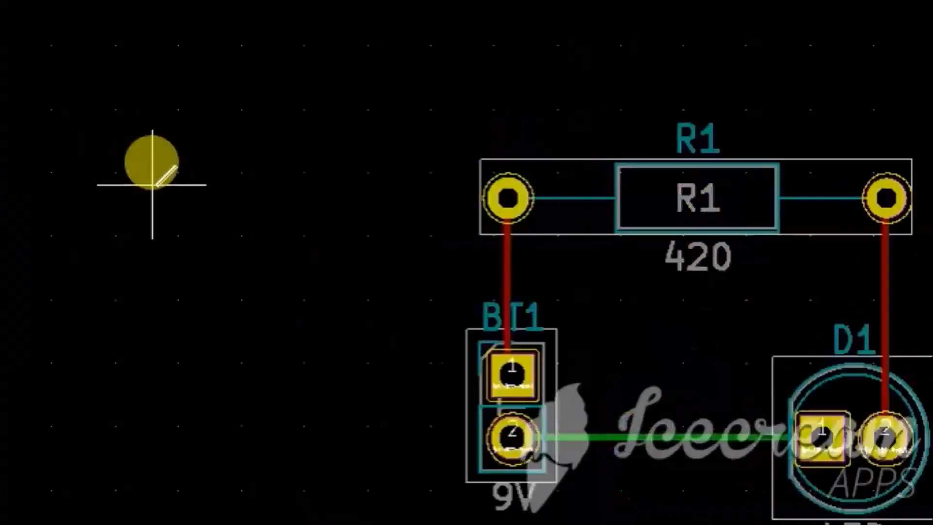
# Draw a closed rectangular board outline on Edge.Cuts around R1, BT1 and D1 with graphic lines.
pyautogui.click(430, 108)
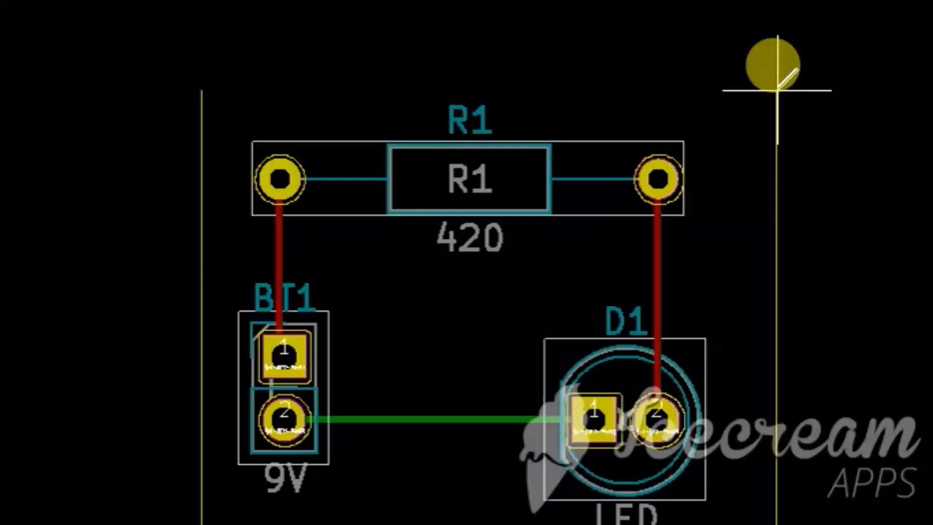
pyautogui.click(777, 90)
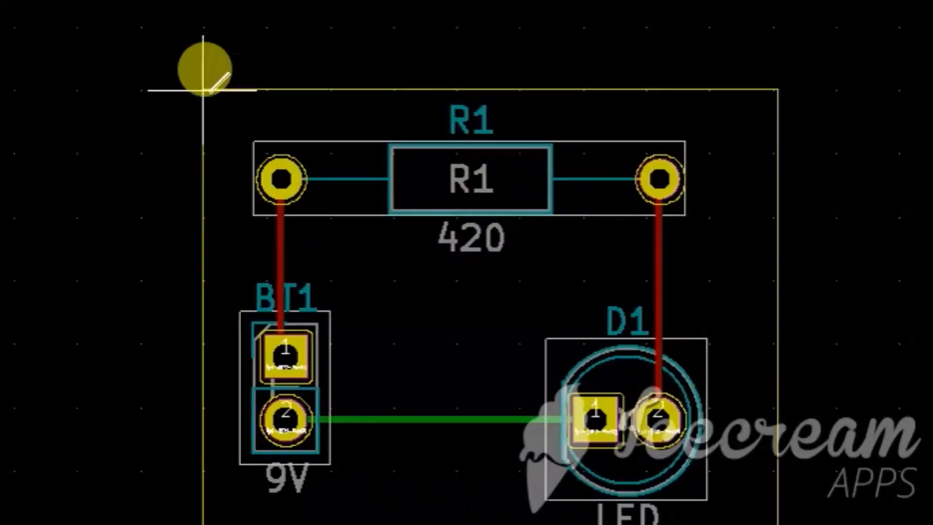
pyautogui.click(203, 90)
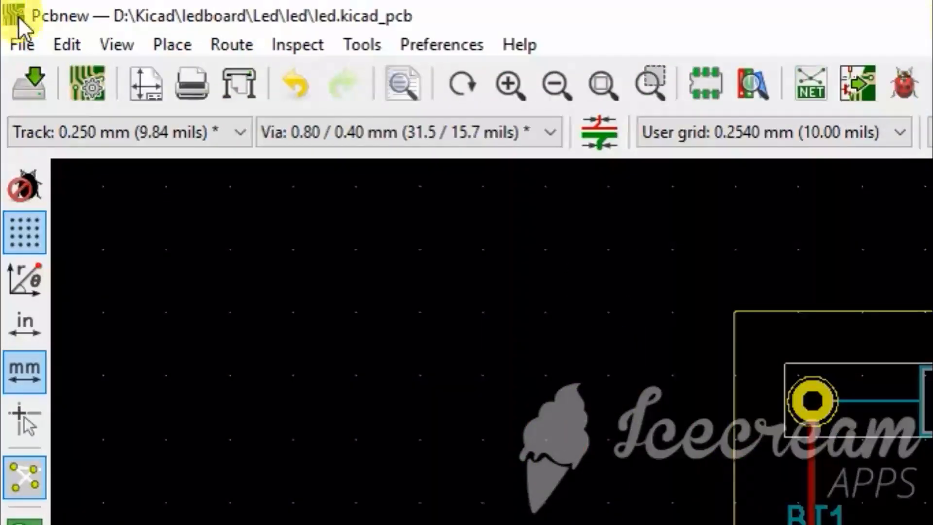
# Save the board file and open the board in the 3D viewer.
pyautogui.click(24, 41)
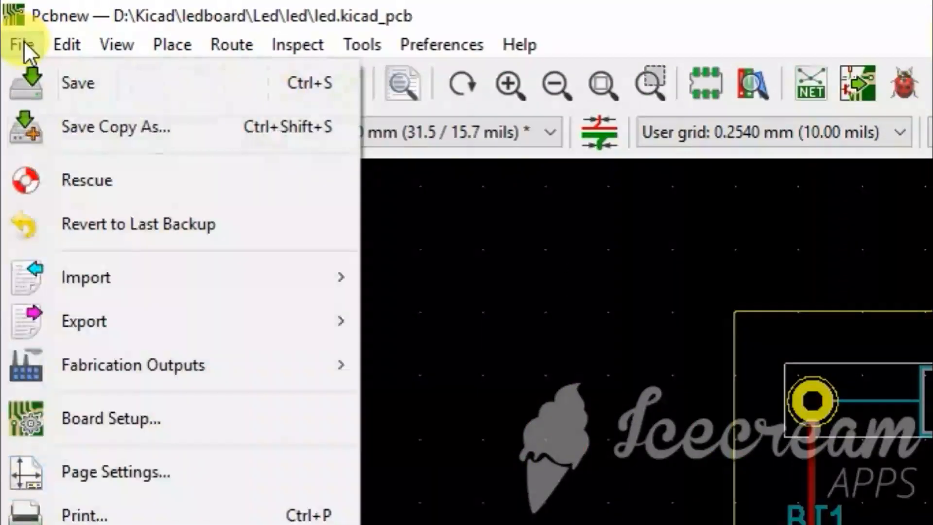
pyautogui.click(63, 78)
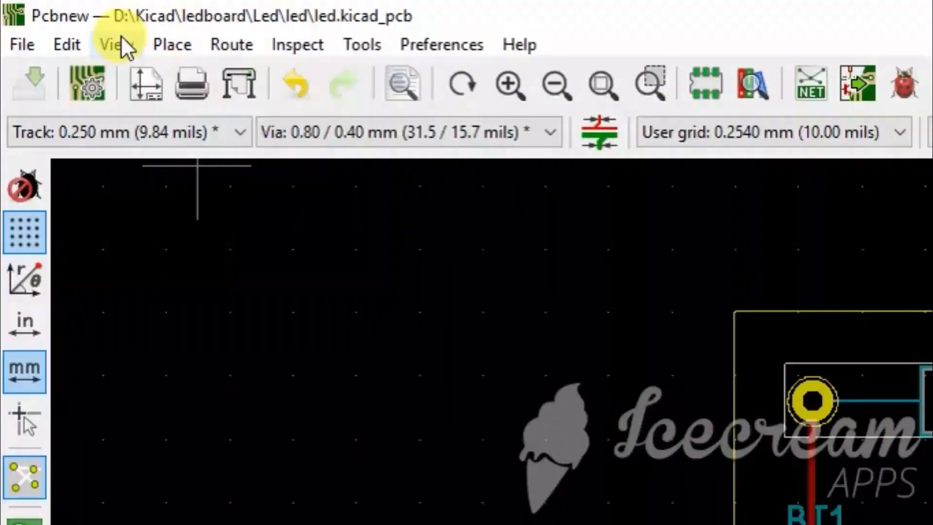
pyautogui.click(119, 42)
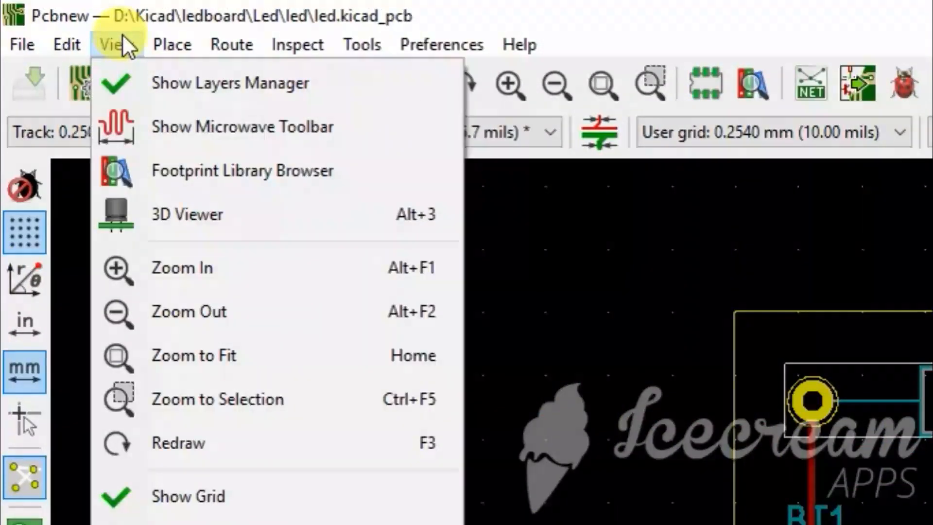
pyautogui.click(206, 215)
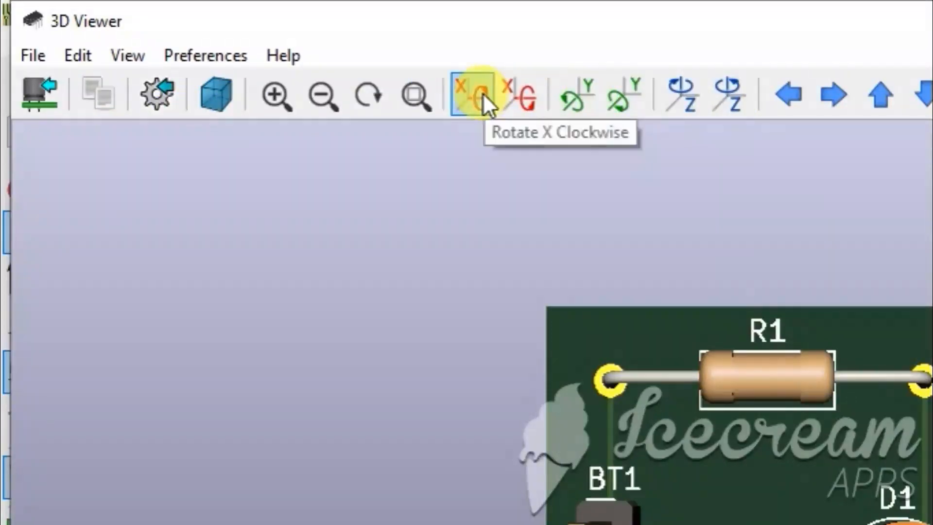
# Rotate the 3D board about the X axis to examine the components and the solder side.
pyautogui.click(509, 92)
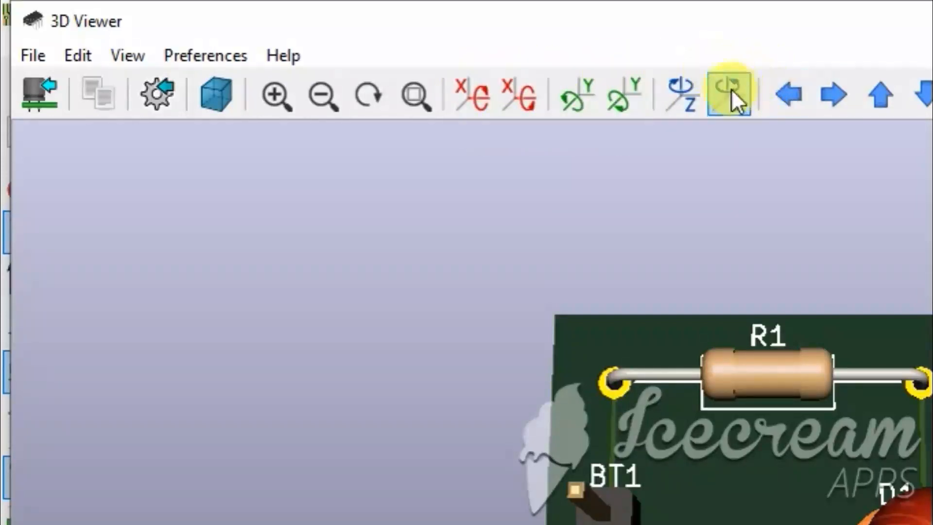
pyautogui.click(477, 100)
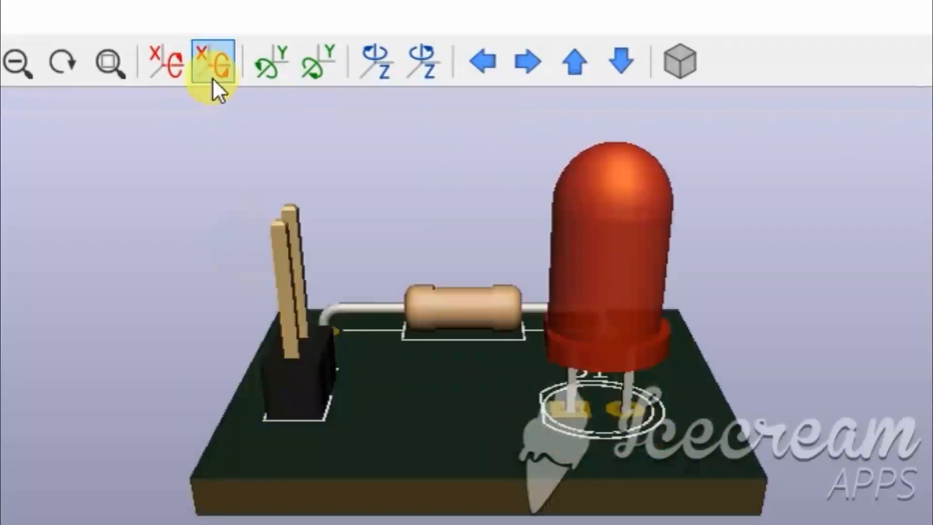
pyautogui.click(213, 94)
pyautogui.click(212, 95)
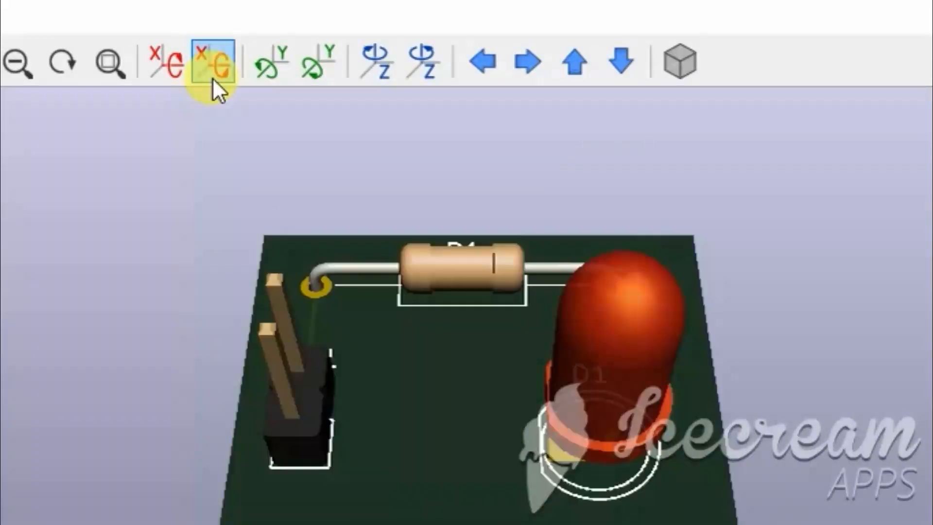
pyautogui.click(212, 78)
pyautogui.click(212, 78)
pyautogui.click(213, 79)
pyautogui.click(212, 79)
pyautogui.click(202, 71)
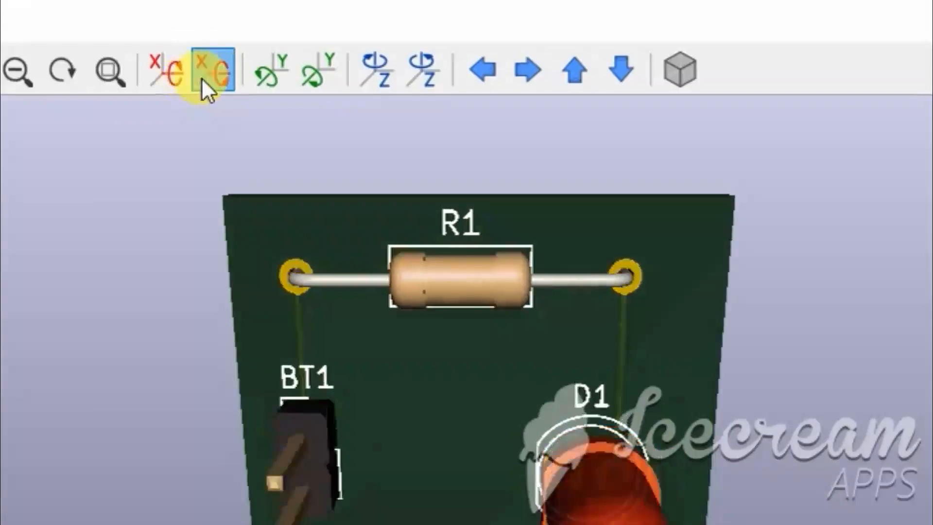
pyautogui.click(202, 80)
pyautogui.click(202, 80)
pyautogui.click(202, 80)
pyautogui.click(202, 80)
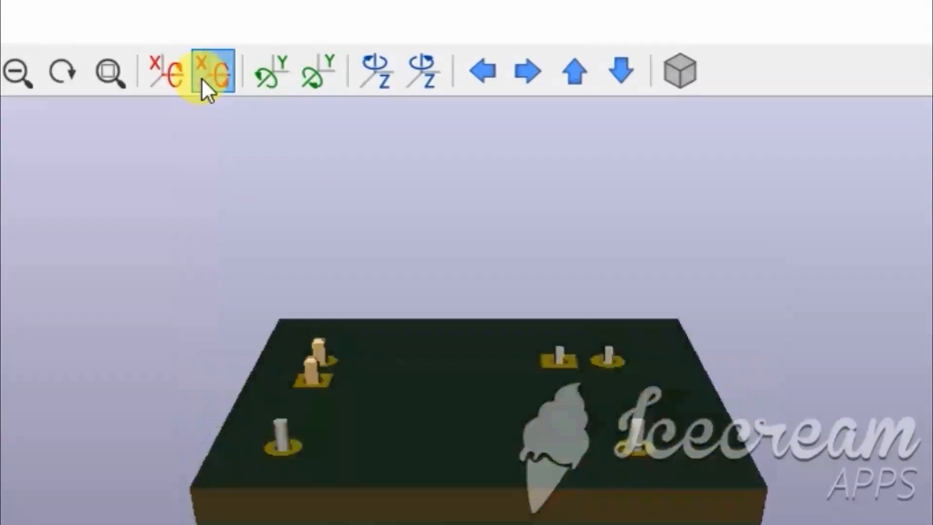
pyautogui.click(202, 79)
pyautogui.click(202, 78)
pyautogui.click(202, 79)
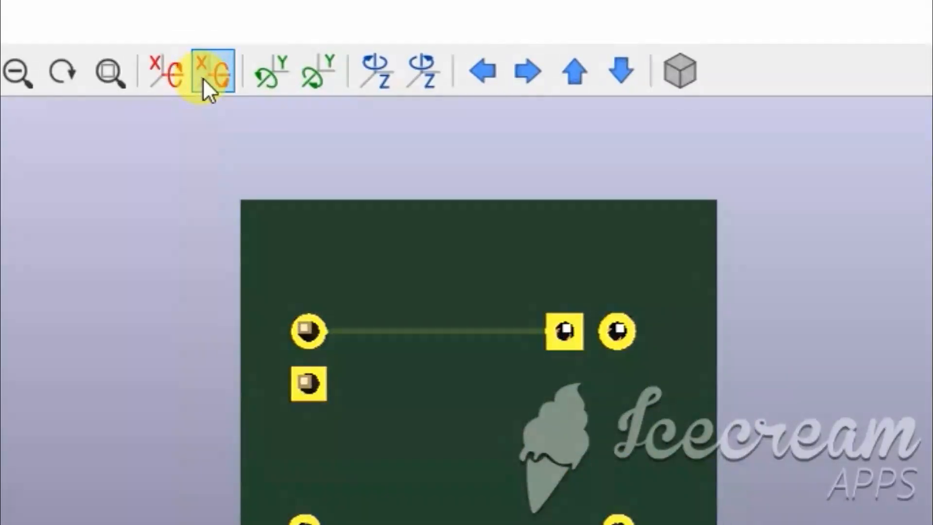
# Rotate the 3D board about the Y axis in both directions to examine its edges and both faces.
pyautogui.click(279, 79)
pyautogui.click(279, 79)
pyautogui.click(279, 79)
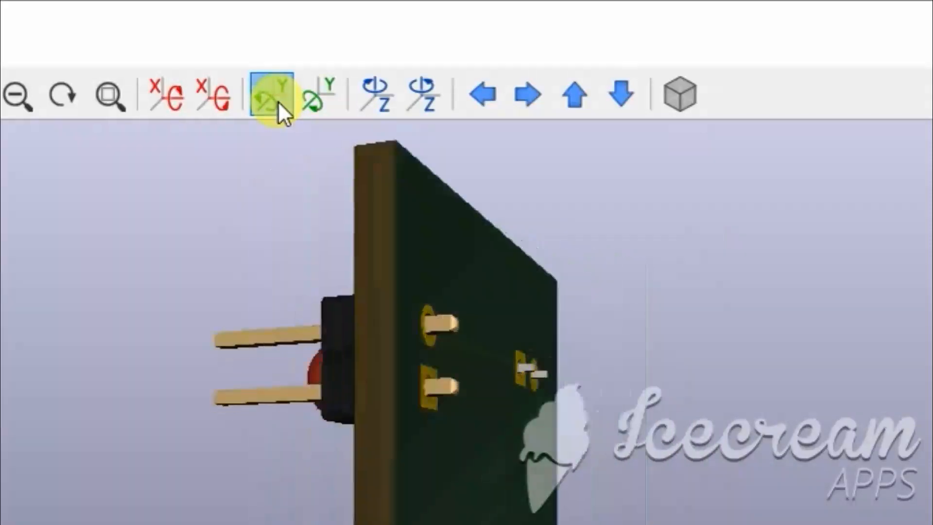
pyautogui.click(277, 101)
pyautogui.click(278, 103)
pyautogui.click(332, 88)
pyautogui.click(331, 88)
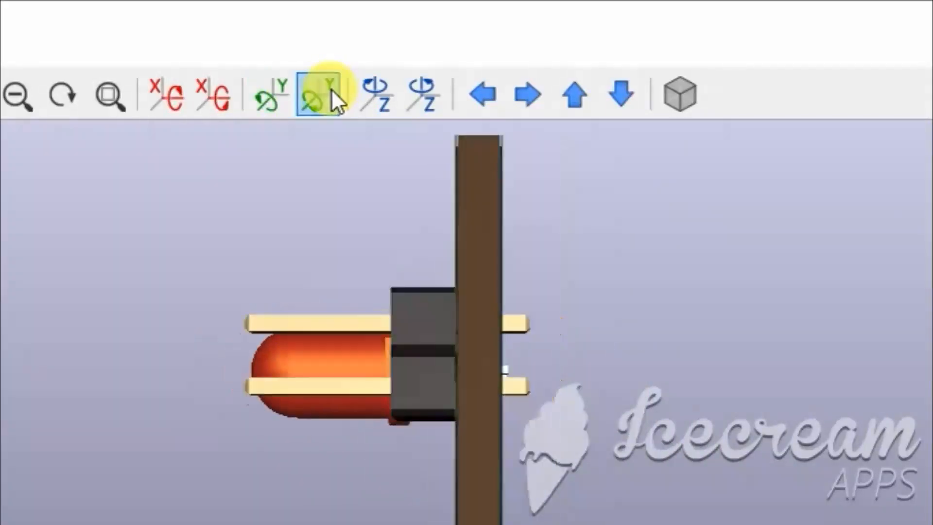
pyautogui.click(331, 89)
pyautogui.click(331, 89)
pyautogui.click(331, 88)
pyautogui.click(331, 89)
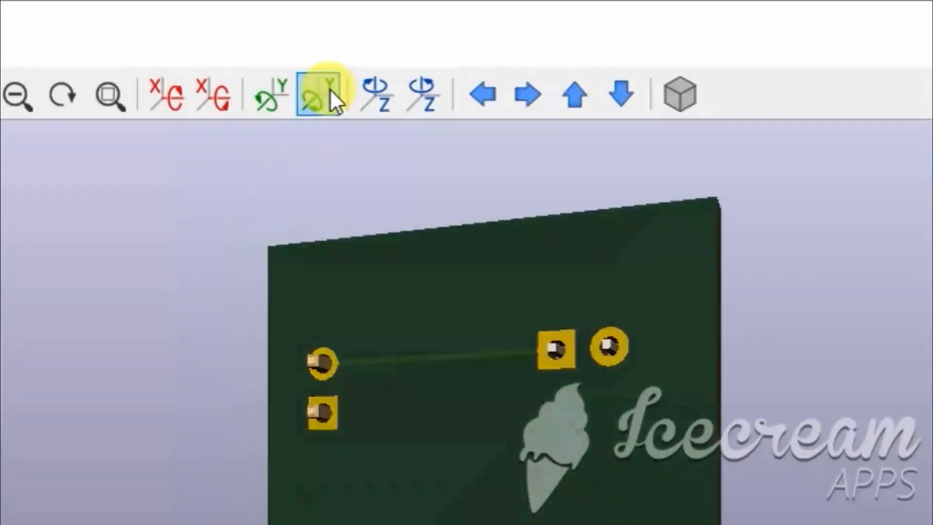
pyautogui.click(331, 89)
pyautogui.click(330, 89)
pyautogui.click(331, 89)
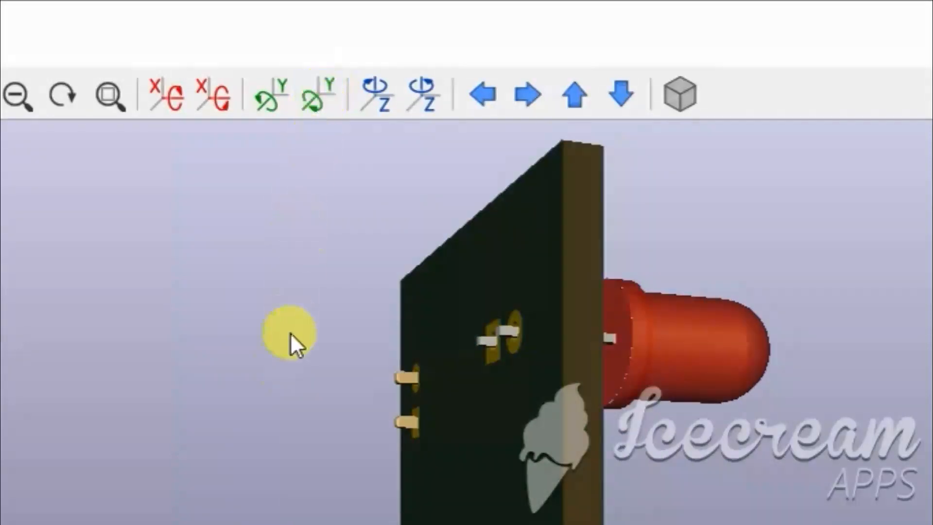
pyautogui.click(325, 90)
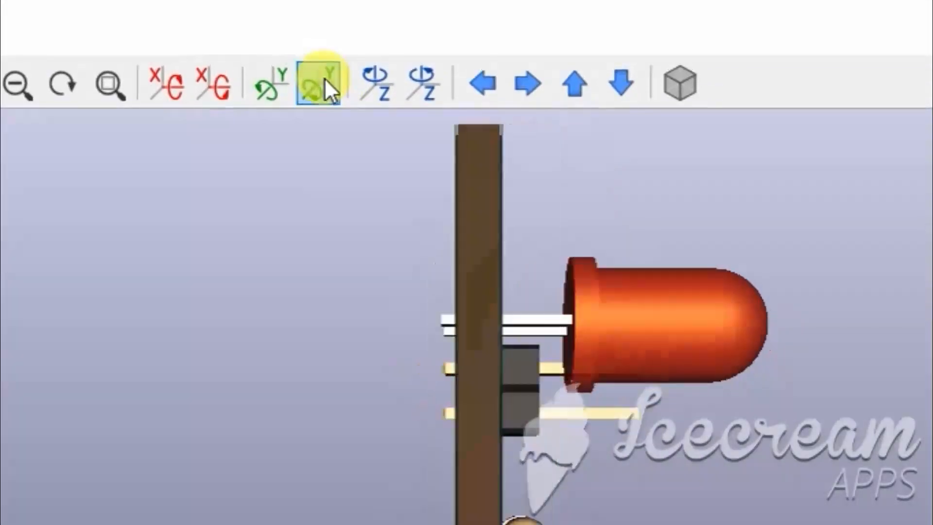
pyautogui.click(324, 80)
pyautogui.click(324, 80)
pyautogui.click(324, 80)
pyautogui.click(323, 80)
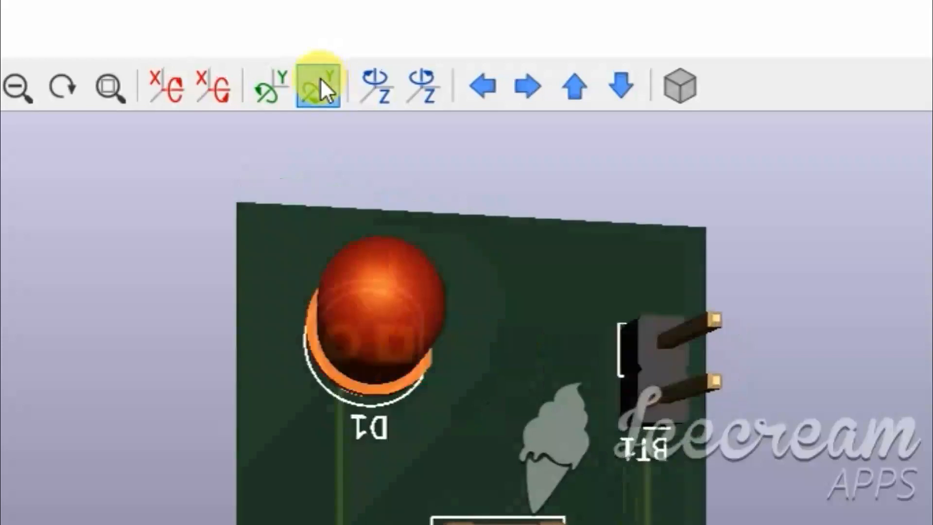
pyautogui.click(321, 82)
# Rotate the 3D board about the Z axis and tilt it about the X axis to examine the component side.
pyautogui.click(375, 85)
pyautogui.click(375, 85)
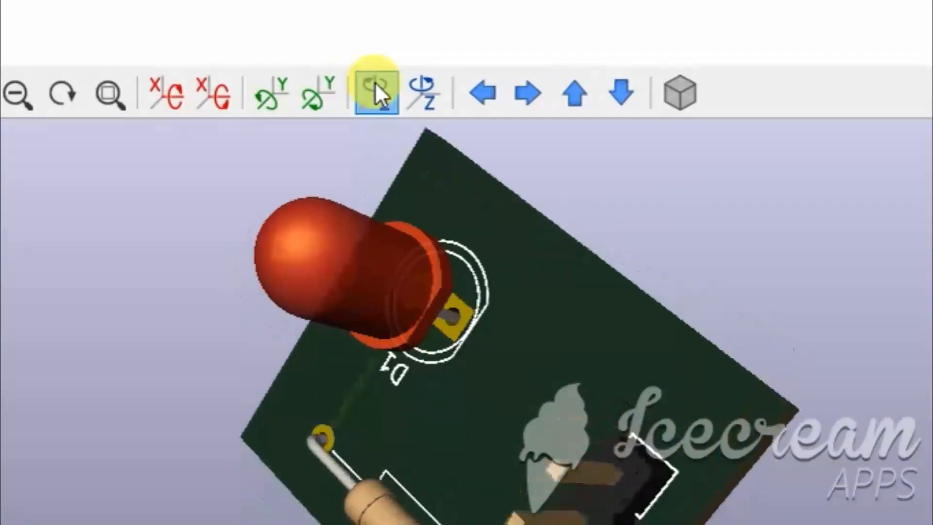
pyautogui.click(374, 82)
pyautogui.click(375, 81)
pyautogui.click(374, 82)
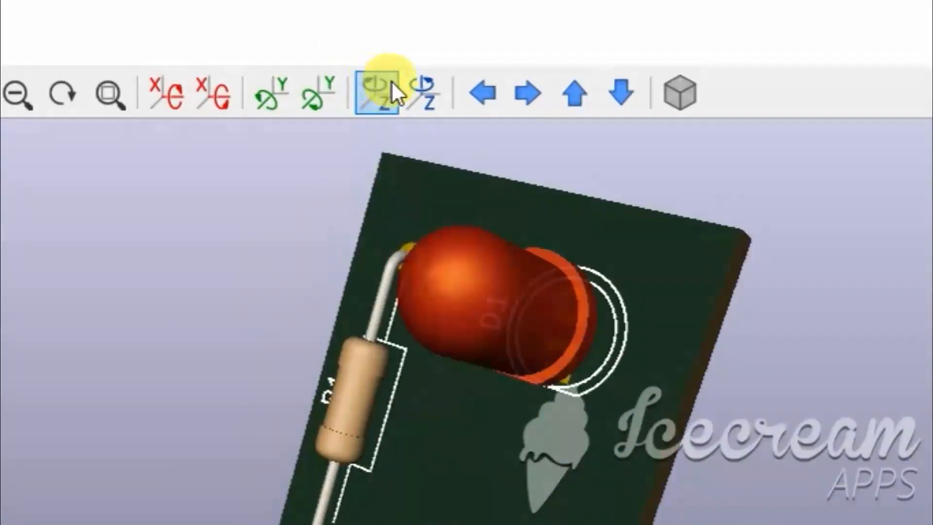
pyautogui.click(388, 84)
pyautogui.click(385, 86)
pyautogui.click(382, 86)
pyautogui.click(378, 86)
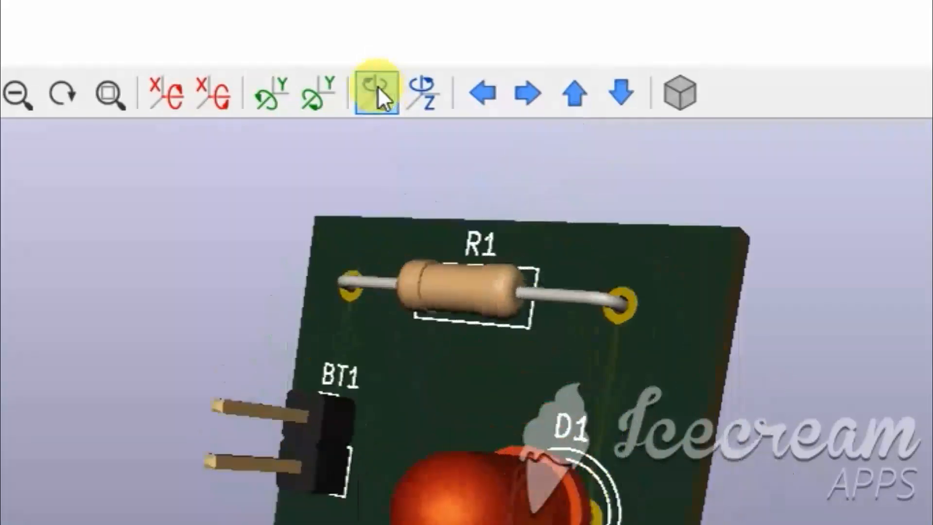
pyautogui.click(377, 86)
pyautogui.click(378, 86)
pyautogui.click(426, 96)
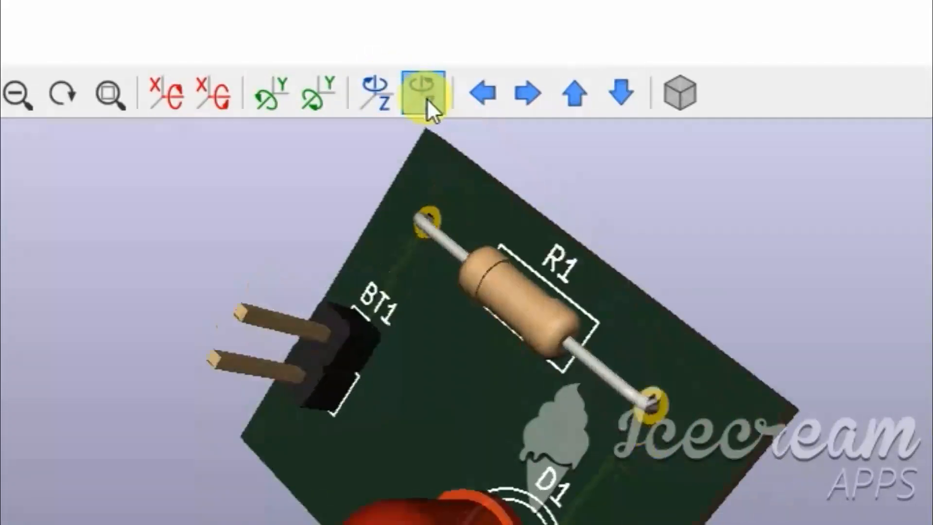
pyautogui.click(166, 94)
pyautogui.click(158, 94)
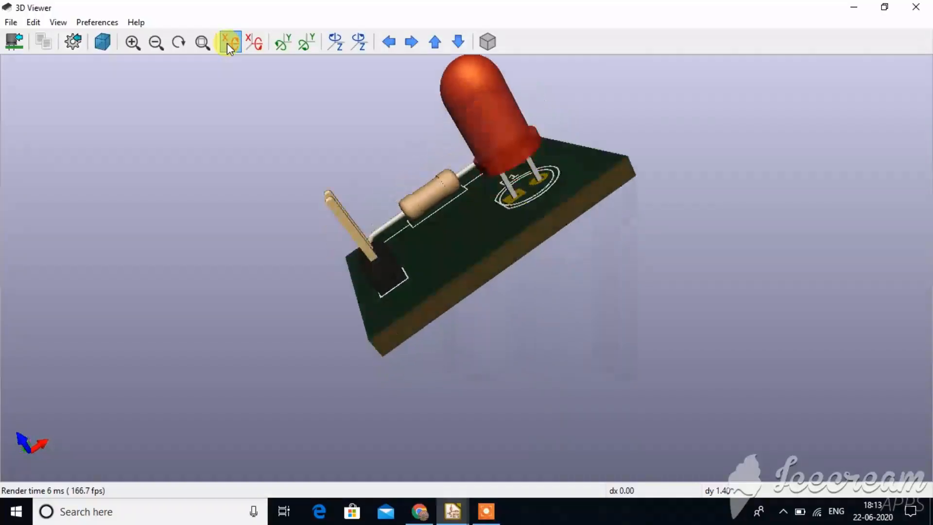
# Rotate the 3D board about the X, Y and Z axes until it sits level with its front edge facing forward.
pyautogui.click(227, 42)
pyautogui.click(253, 43)
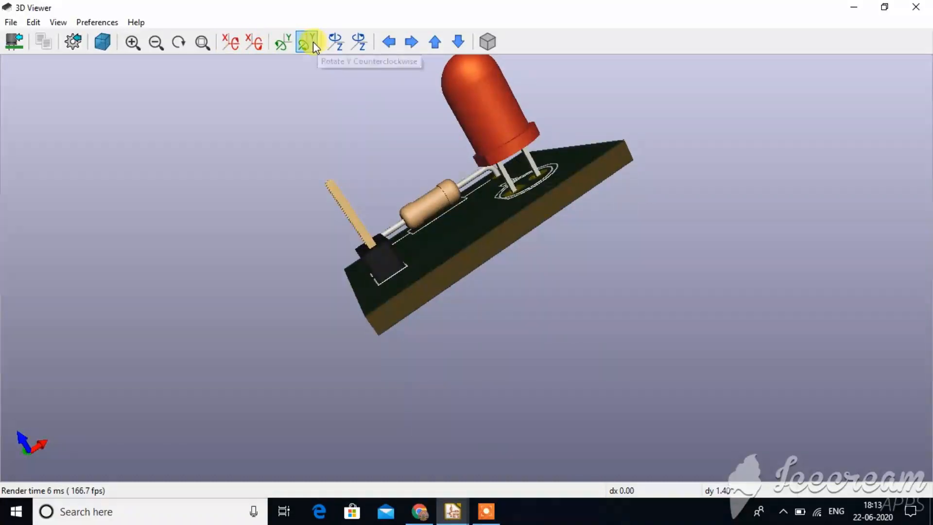
pyautogui.click(314, 43)
pyautogui.click(280, 41)
pyautogui.click(280, 41)
pyautogui.click(280, 41)
pyautogui.click(279, 41)
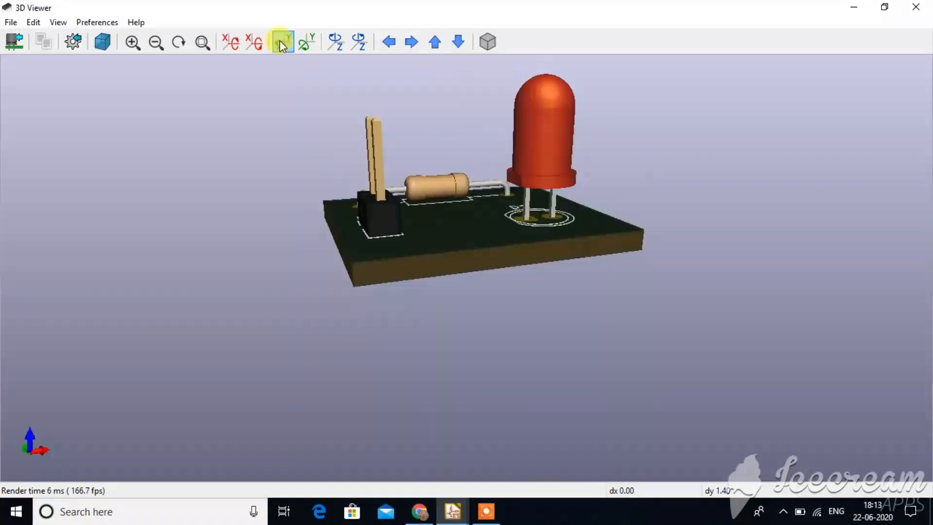
pyautogui.click(334, 43)
pyautogui.click(335, 41)
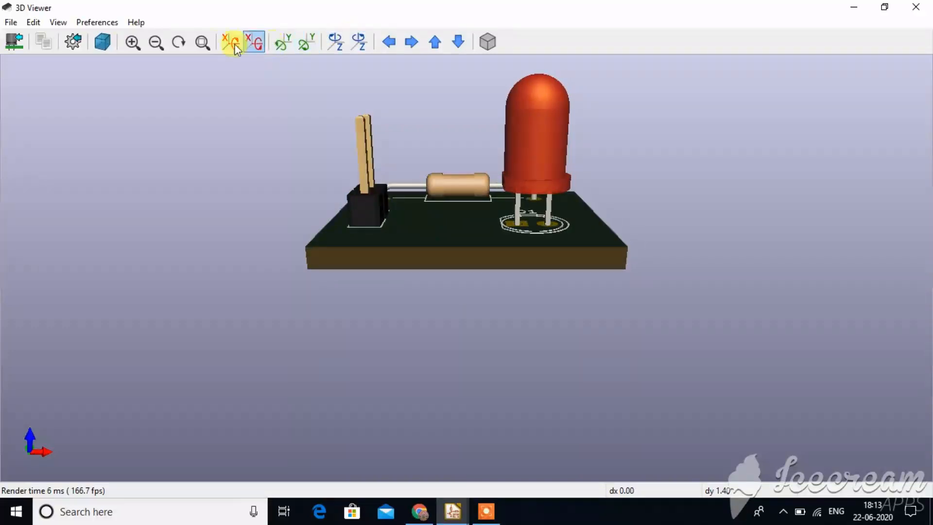
# Rotate the 3D board about the X axis, past the component side, to examine the pads and track on the solder side.
pyautogui.click(253, 39)
pyautogui.click(254, 39)
pyautogui.click(253, 39)
pyautogui.click(253, 40)
pyautogui.click(253, 39)
pyautogui.click(253, 39)
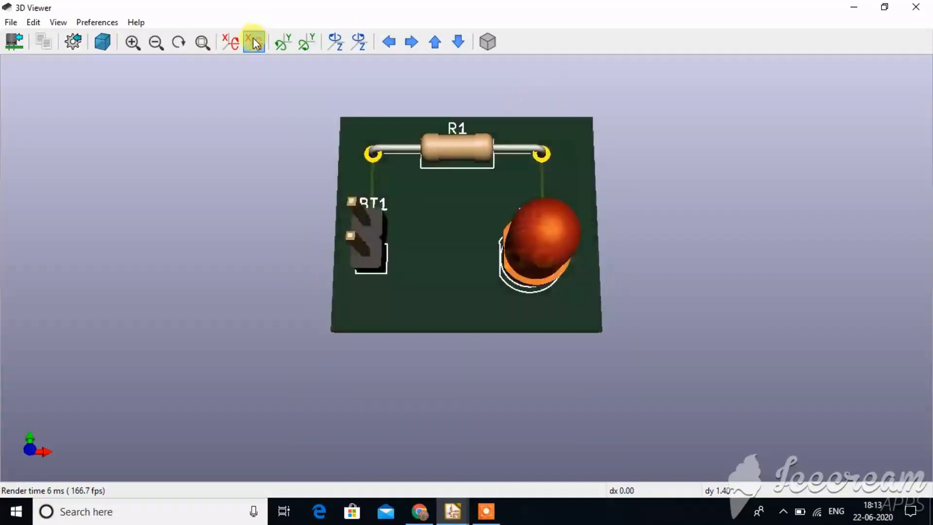
pyautogui.click(253, 42)
pyautogui.click(254, 41)
pyautogui.click(253, 42)
pyautogui.click(254, 41)
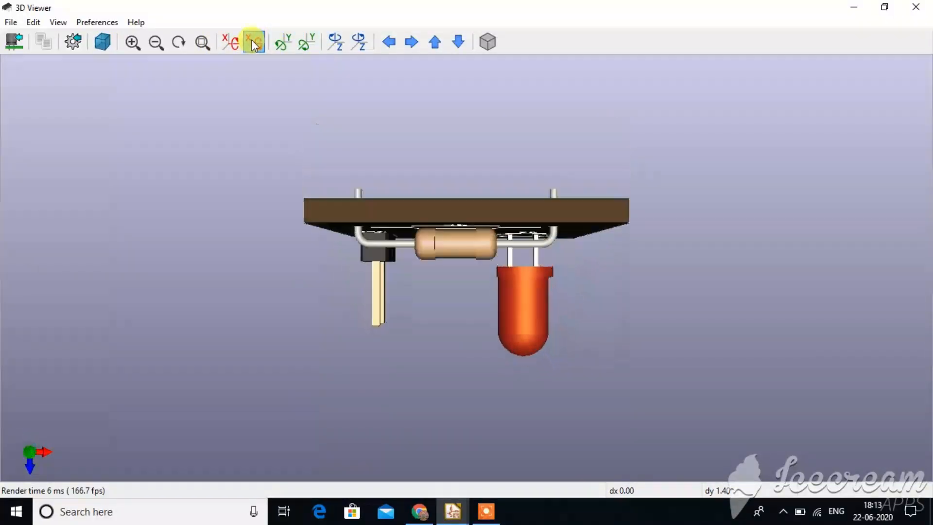
pyautogui.click(254, 42)
pyautogui.click(254, 42)
pyautogui.click(253, 42)
pyautogui.click(254, 42)
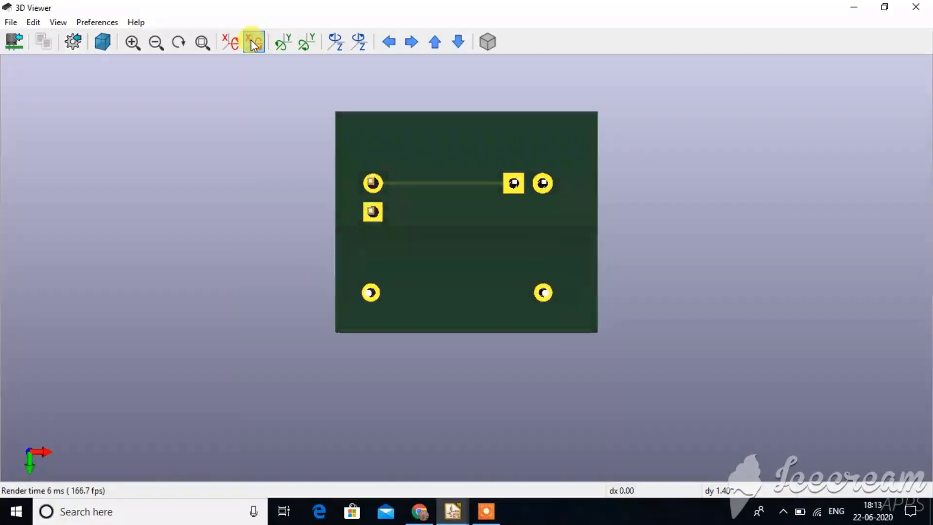
pyautogui.click(254, 41)
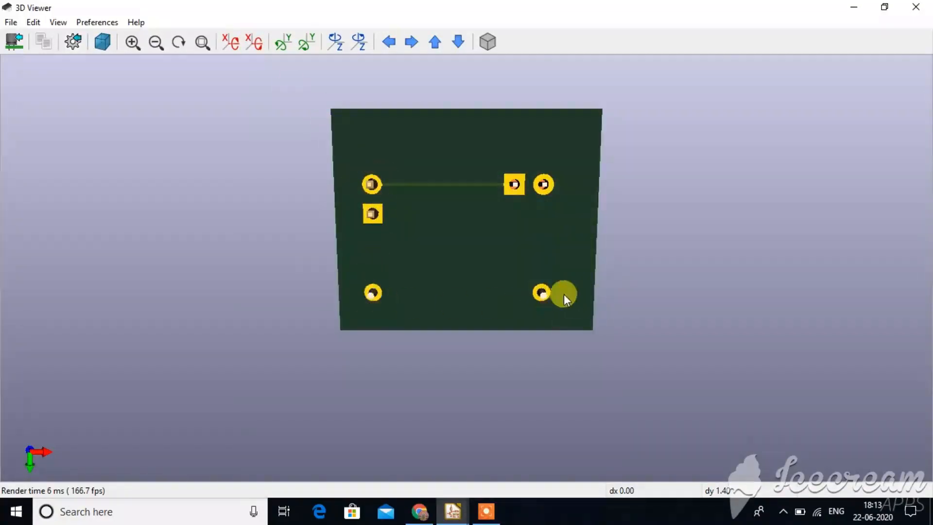
# Turn the 3D board about the X axis from the solder side back to a top view of R1, BT1 and D1.
pyautogui.click(249, 42)
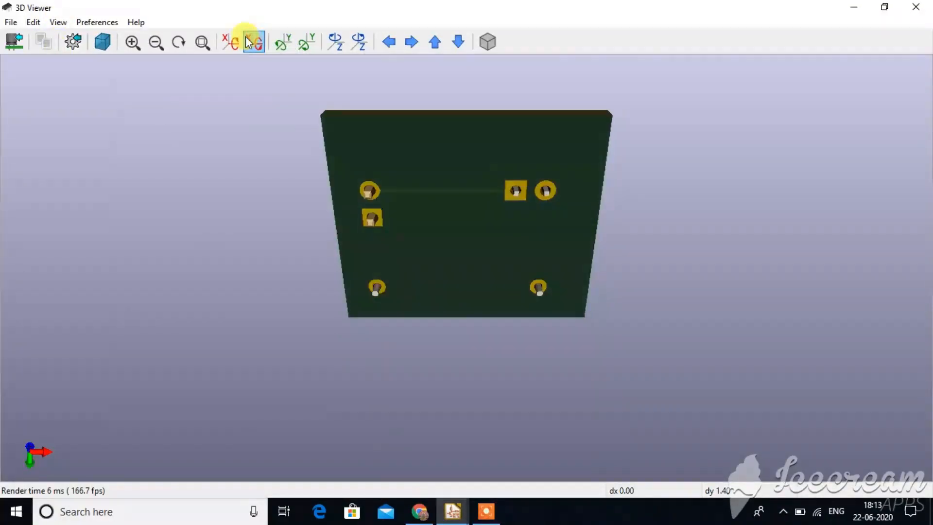
pyautogui.click(248, 43)
pyautogui.click(246, 43)
pyautogui.click(246, 42)
pyautogui.click(246, 43)
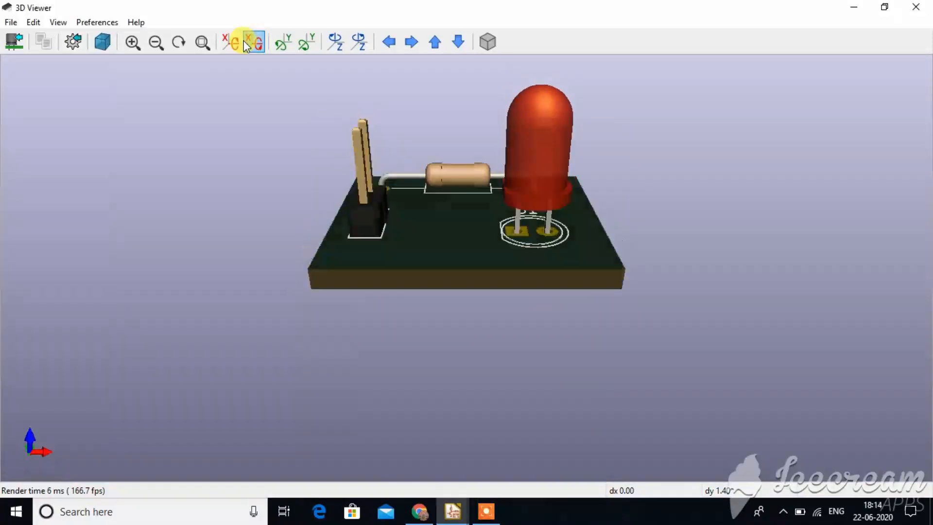
pyautogui.click(245, 42)
pyautogui.click(245, 42)
pyautogui.click(246, 42)
pyautogui.click(245, 42)
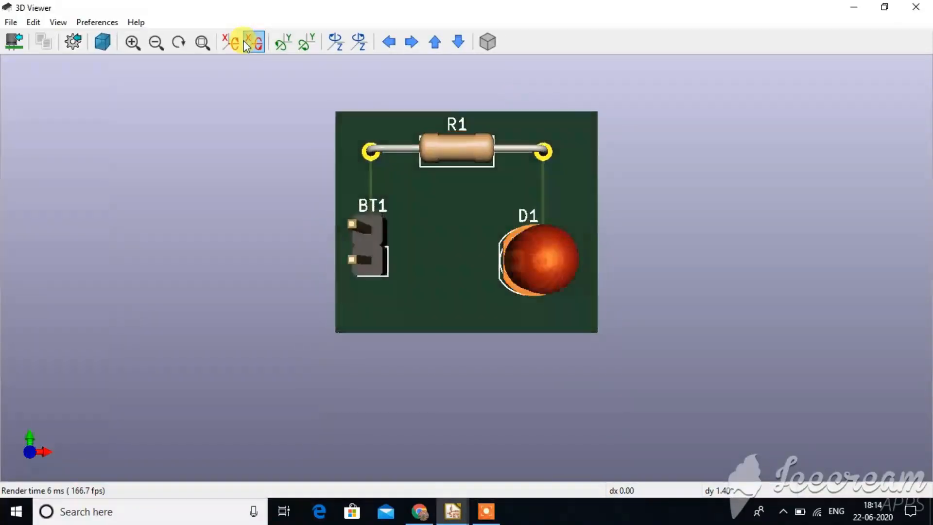
pyautogui.click(247, 44)
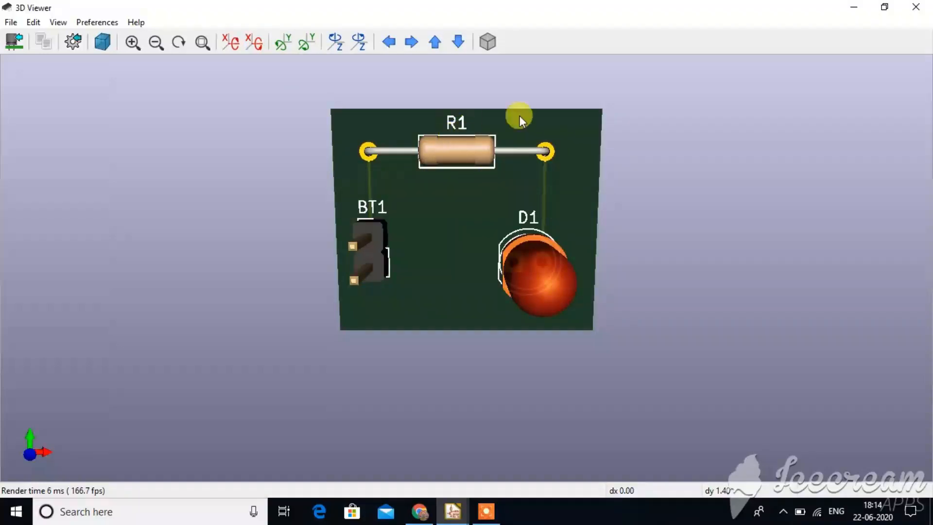